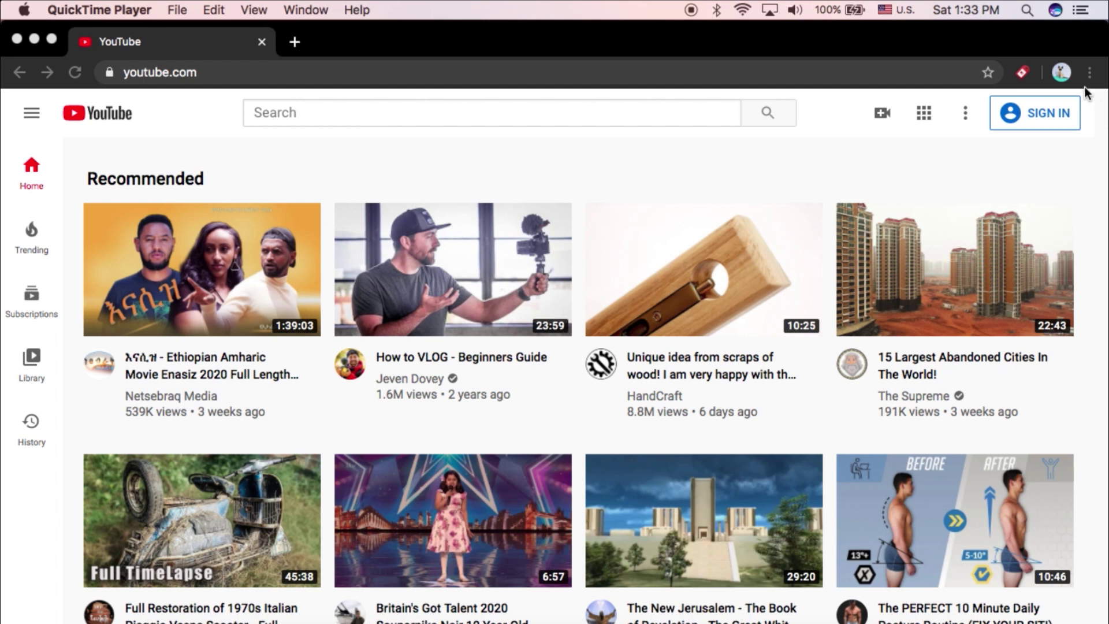
Sign in to YouTube with the Google account's email address and password.
{"action": "left_click", "coordinate": [1041, 123]}
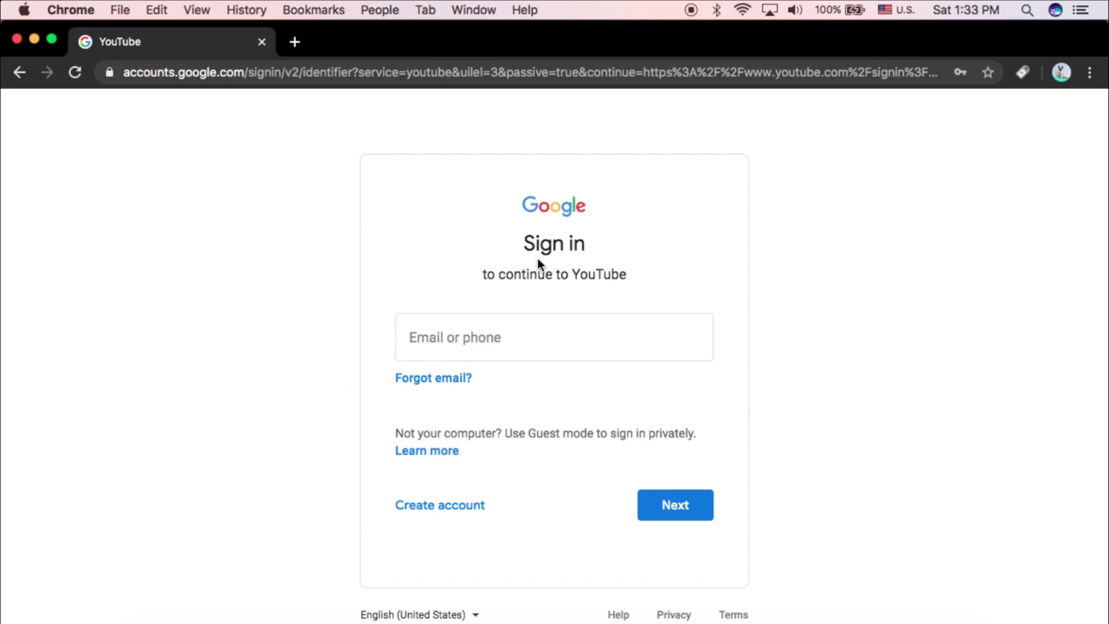
{"action": "left_click", "coordinate": [502, 341]}
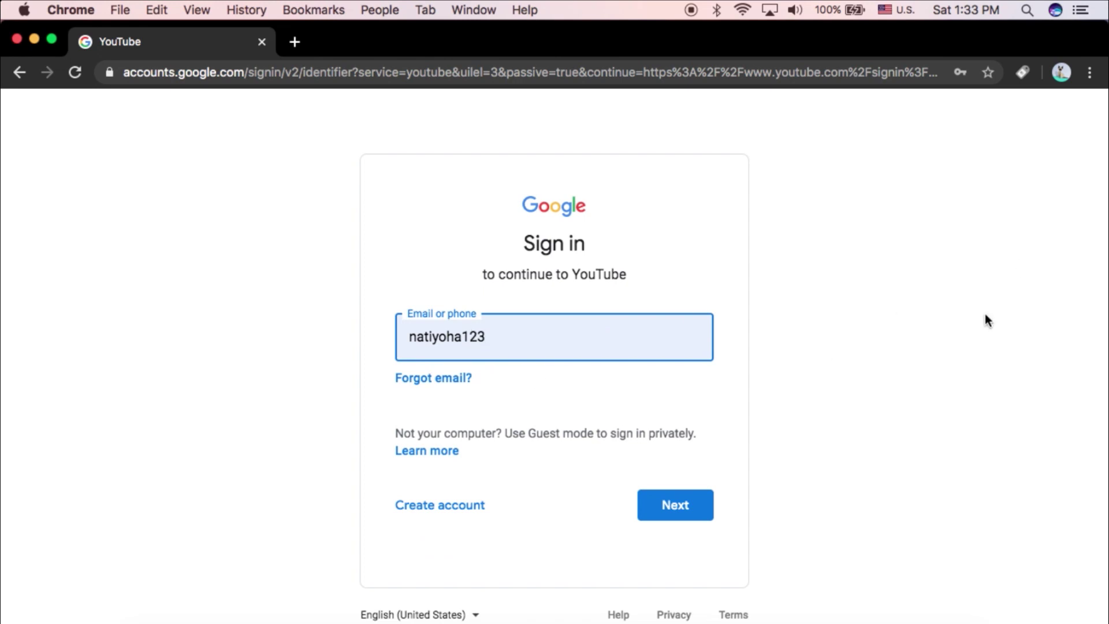
{"action": "left_click", "coordinate": [695, 506]}
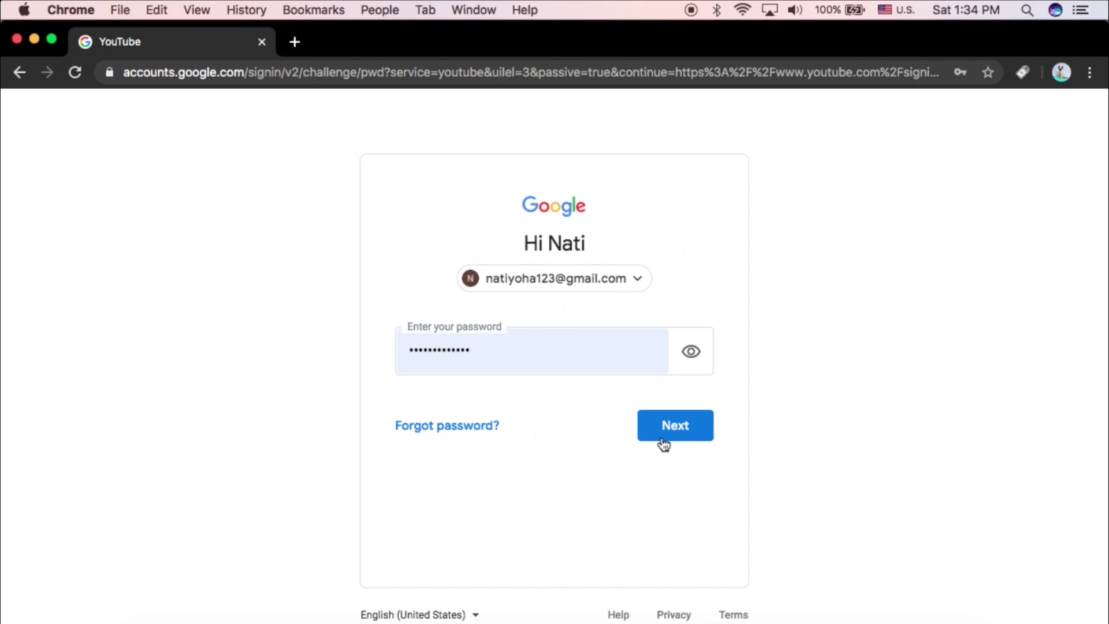
{"action": "left_click", "coordinate": [695, 437]}
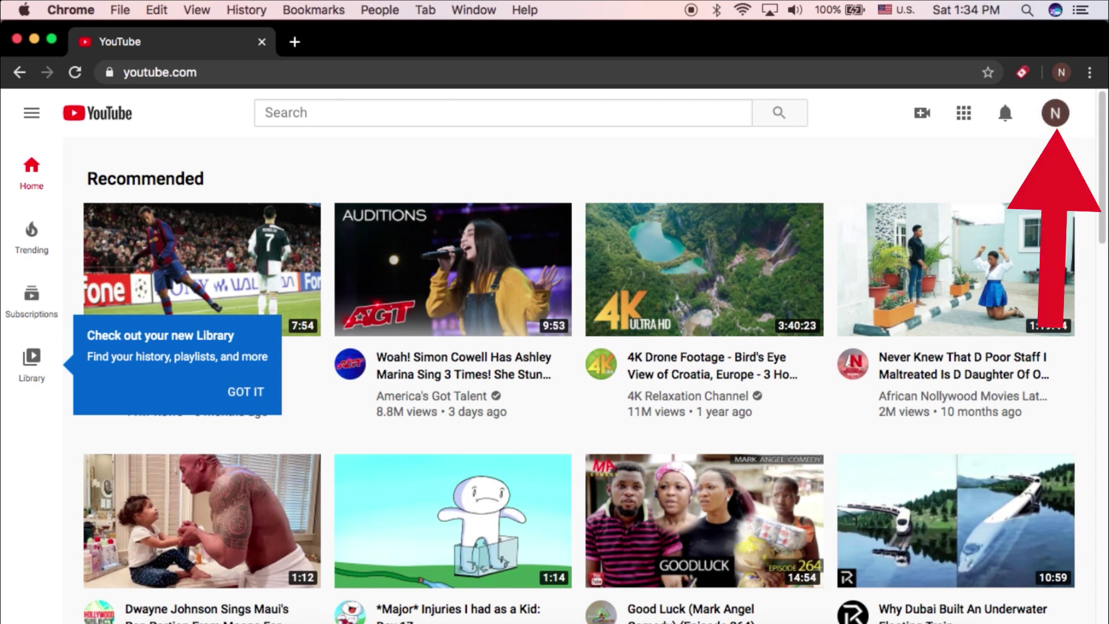
Choose Create a channel from the avatar menu and get started with the creator journey.
{"action": "left_click", "coordinate": [1055, 114]}
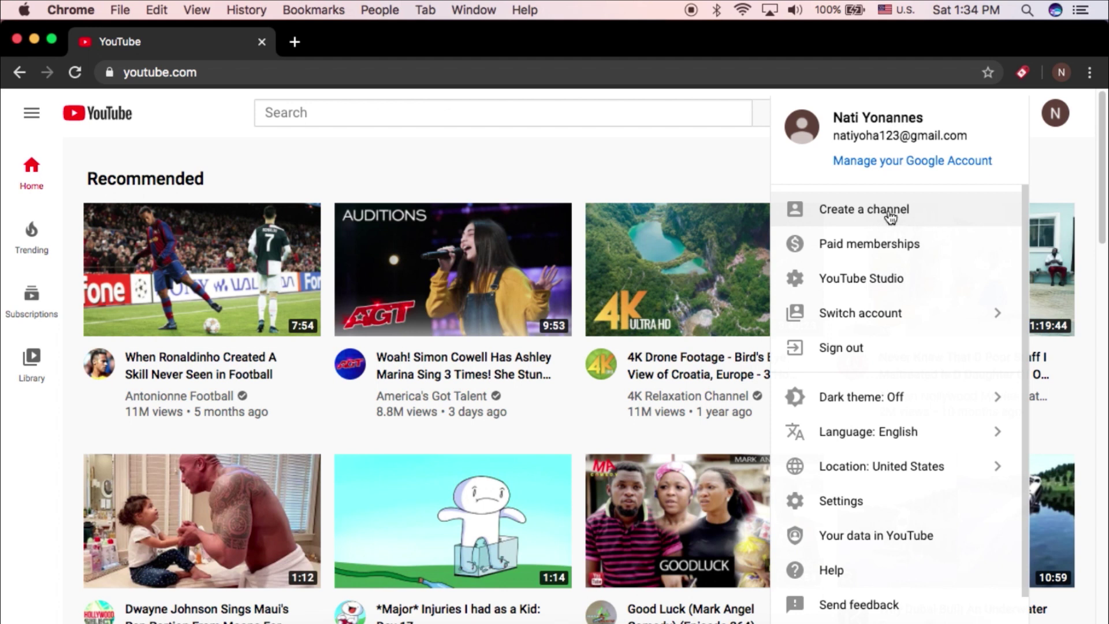
{"action": "left_click", "coordinate": [889, 216]}
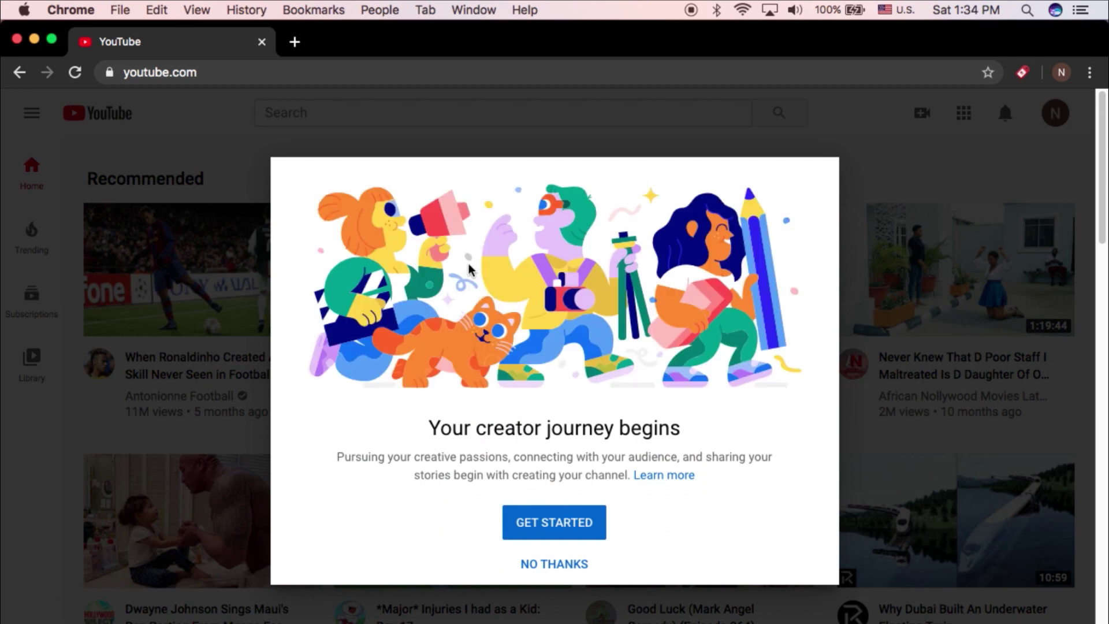
{"action": "left_click", "coordinate": [564, 527]}
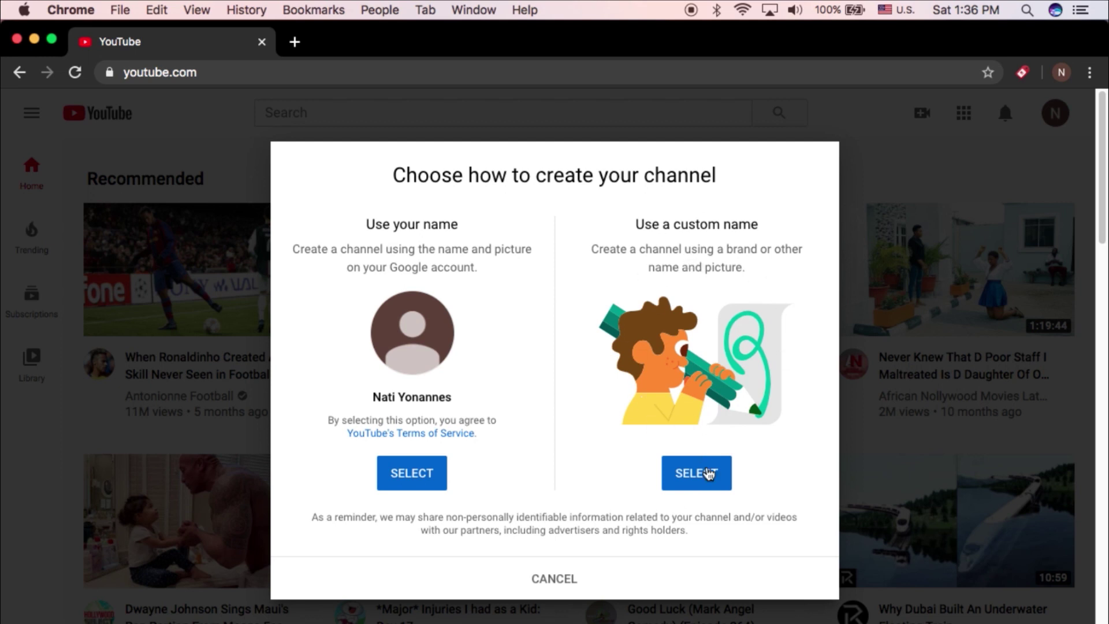
Create the channel under the custom name 'Mukera Tube', accepting the new-account consent.
{"action": "left_click", "coordinate": [696, 480]}
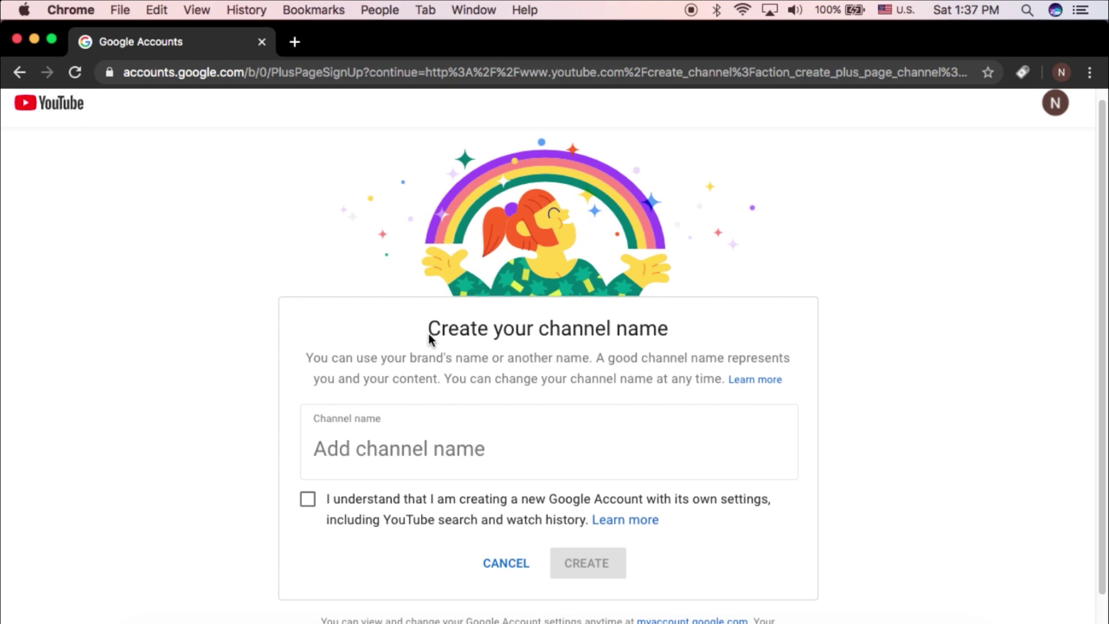
{"action": "left_click_drag", "start_coordinate": [430, 325], "coordinate": [692, 323]}
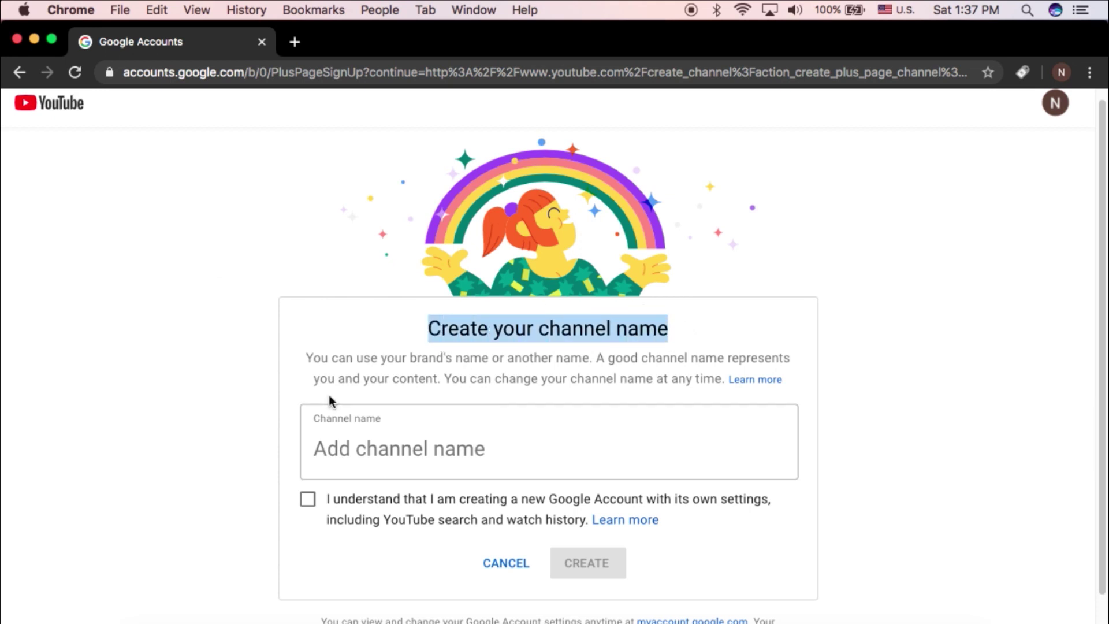
{"action": "left_click", "coordinate": [230, 315]}
{"action": "left_click", "coordinate": [354, 457]}
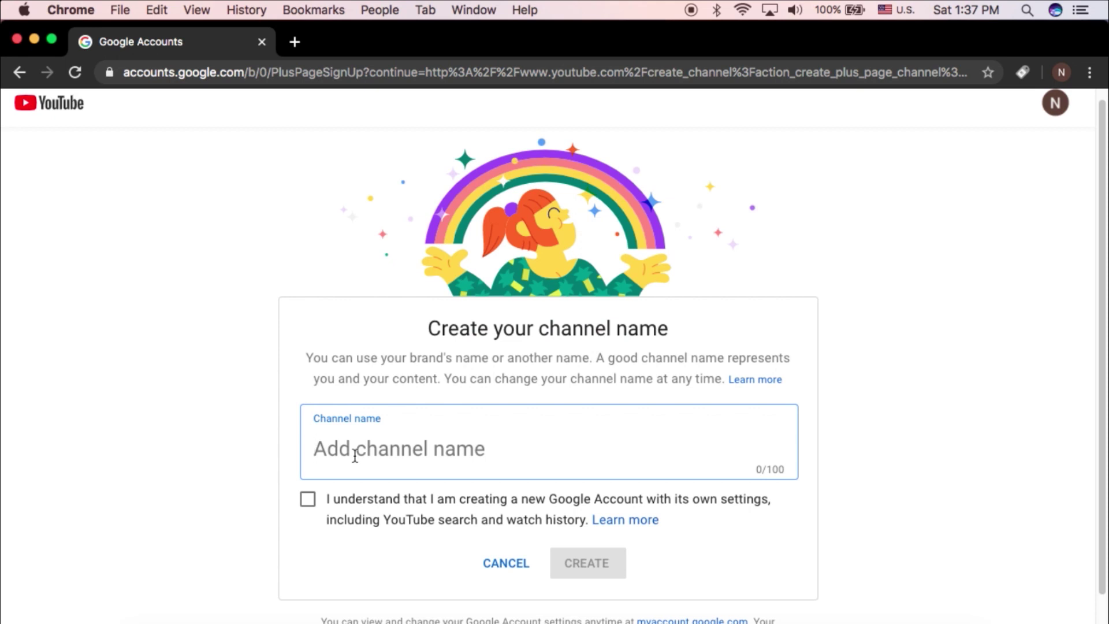
{"action": "type", "text": "Mukera"}
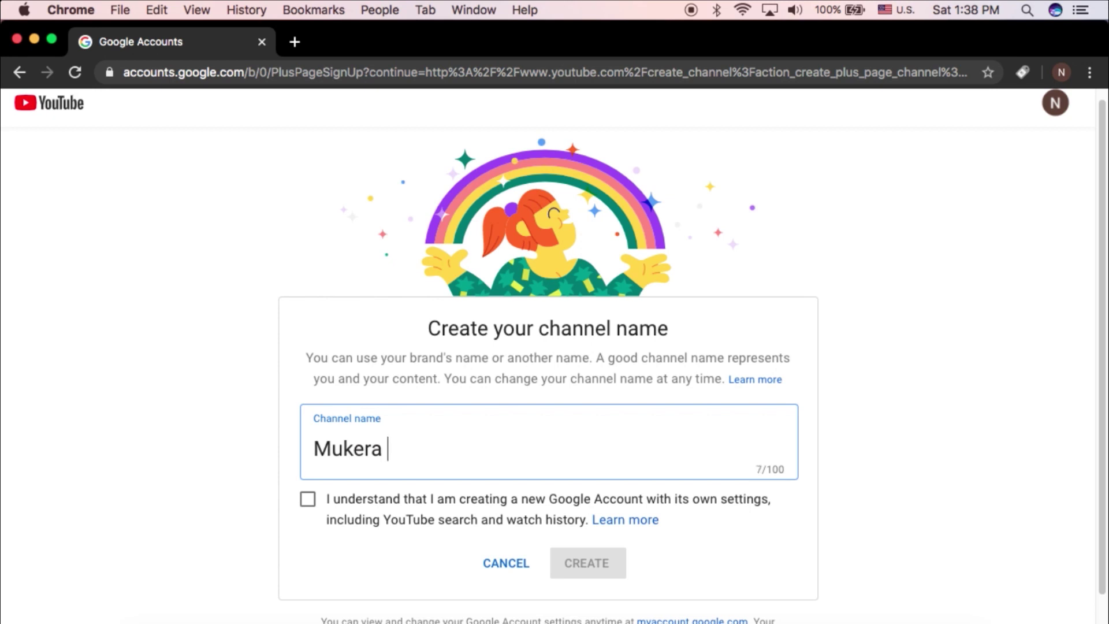
{"action": "type", "text": " Tube"}
{"action": "left_click", "coordinate": [310, 502]}
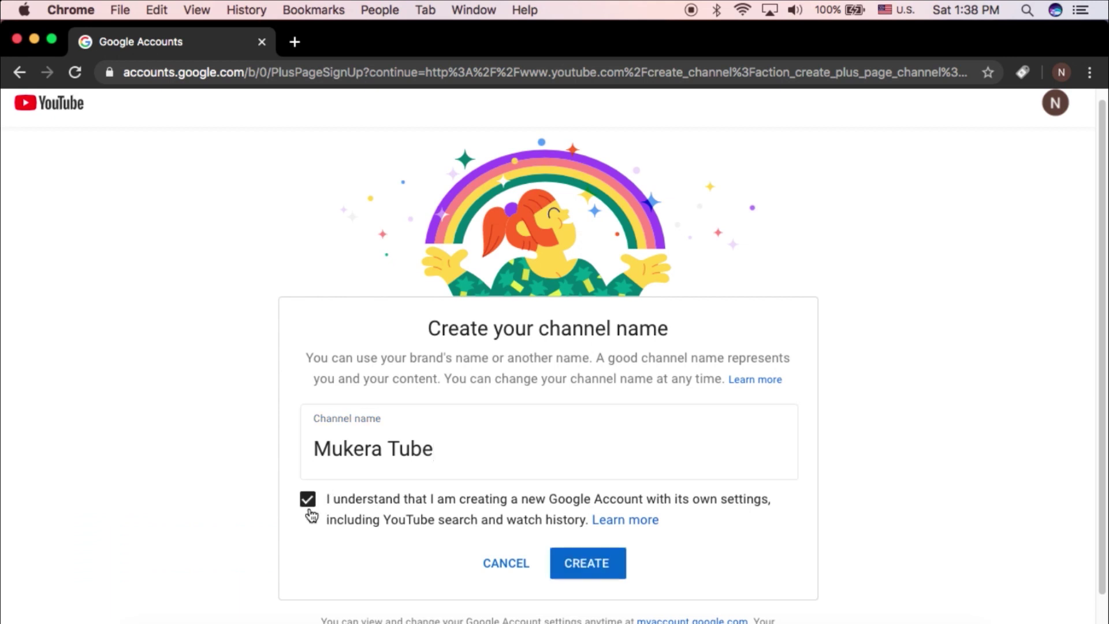
{"action": "left_click", "coordinate": [596, 571]}
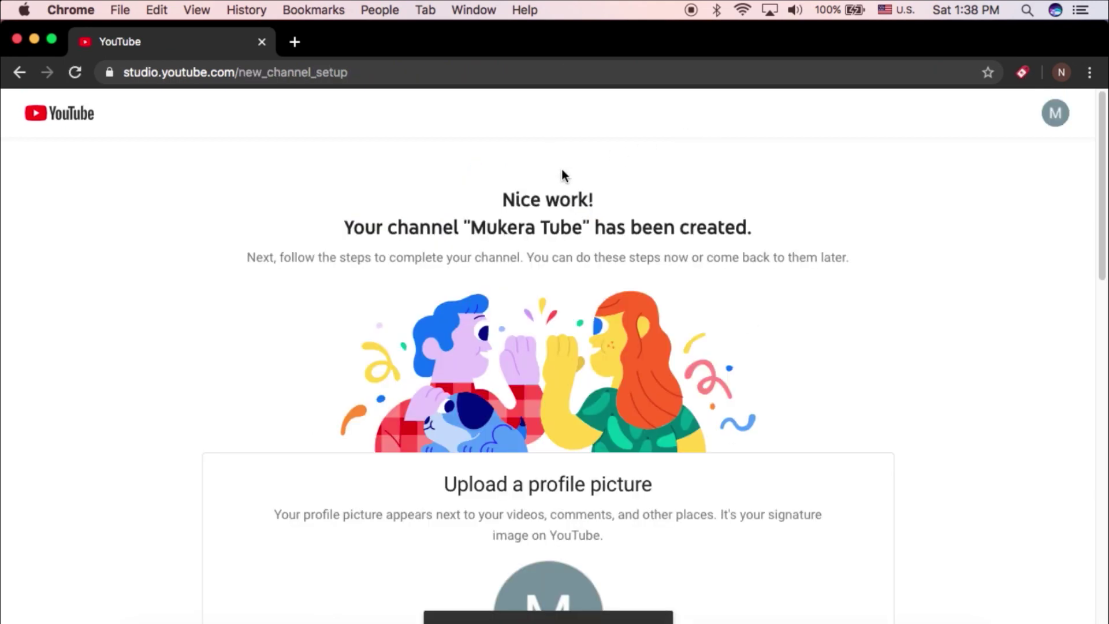
Skip the new channel's profile picture and other setup steps with Set Up Later.
{"action": "double_click", "coordinate": [569, 199]}
{"action": "left_click", "coordinate": [459, 226]}
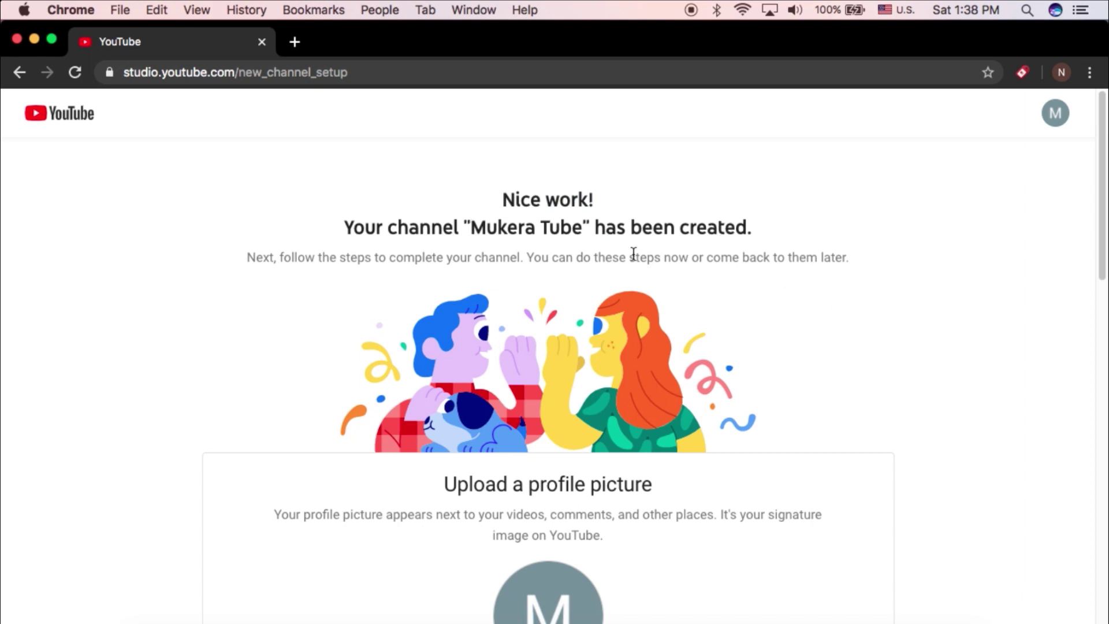
{"action": "scroll", "coordinate": [1002, 426], "scroll_direction": "down", "scroll_amount": 4}
{"action": "left_click_drag", "start_coordinate": [1100, 274], "coordinate": [1101, 428]}
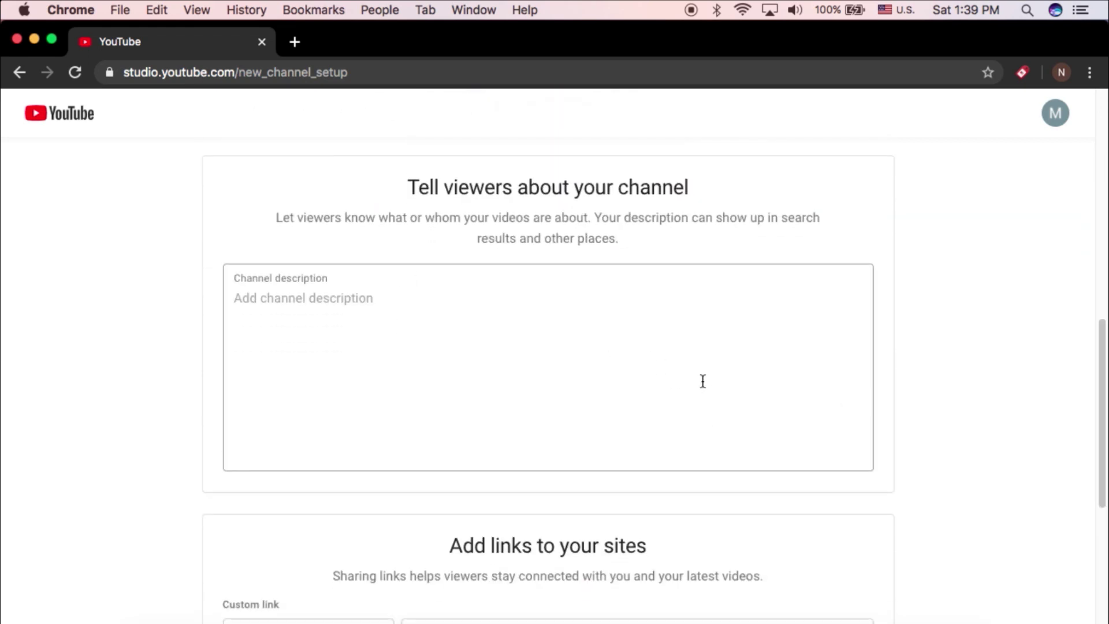
{"action": "scroll", "coordinate": [681, 365], "scroll_direction": "down", "scroll_amount": 1}
{"action": "scroll", "coordinate": [991, 398], "scroll_direction": "down", "scroll_amount": 3}
{"action": "scroll", "coordinate": [993, 398], "scroll_direction": "up", "scroll_amount": 10}
{"action": "scroll", "coordinate": [994, 399], "scroll_direction": "down", "scroll_amount": 15}
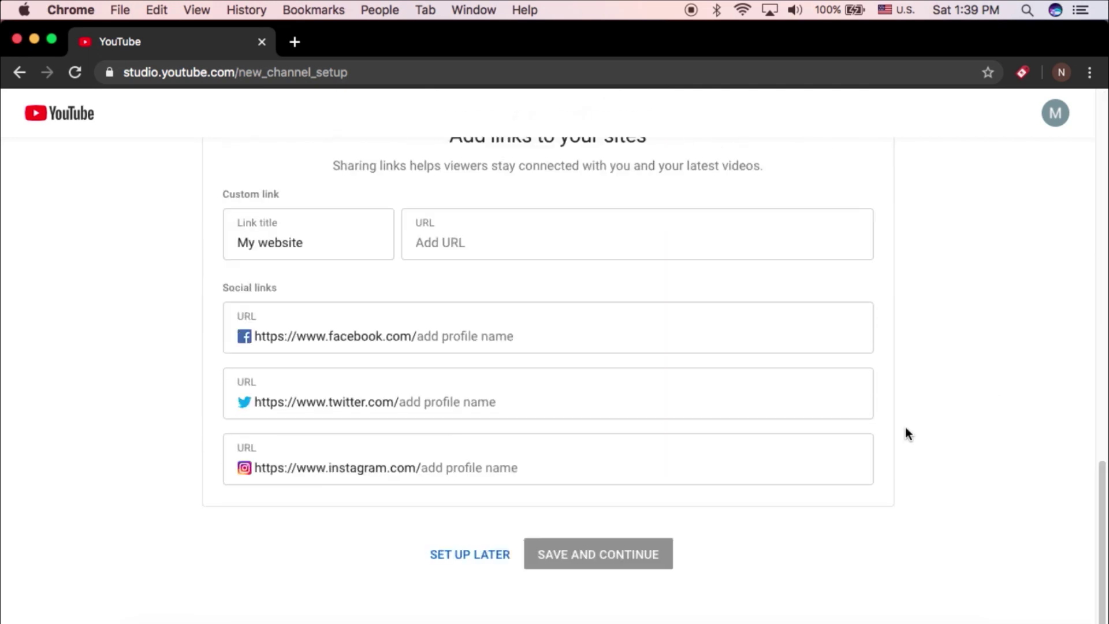
{"action": "left_click", "coordinate": [477, 556]}
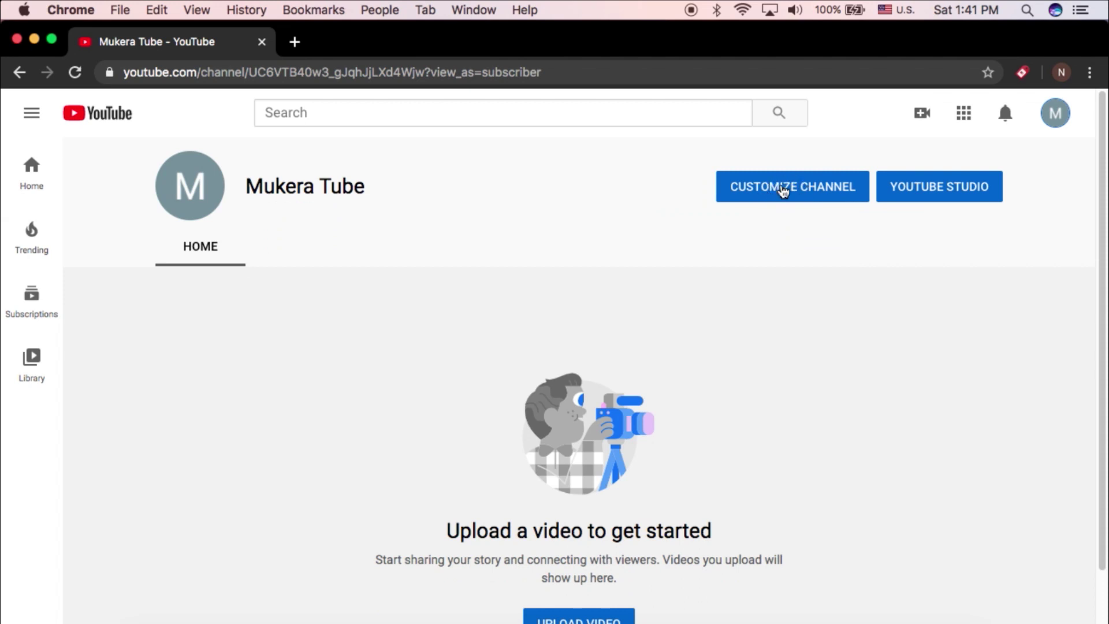
Go to Customize Channel and start adding channel art to the empty banner.
{"action": "left_click", "coordinate": [784, 194]}
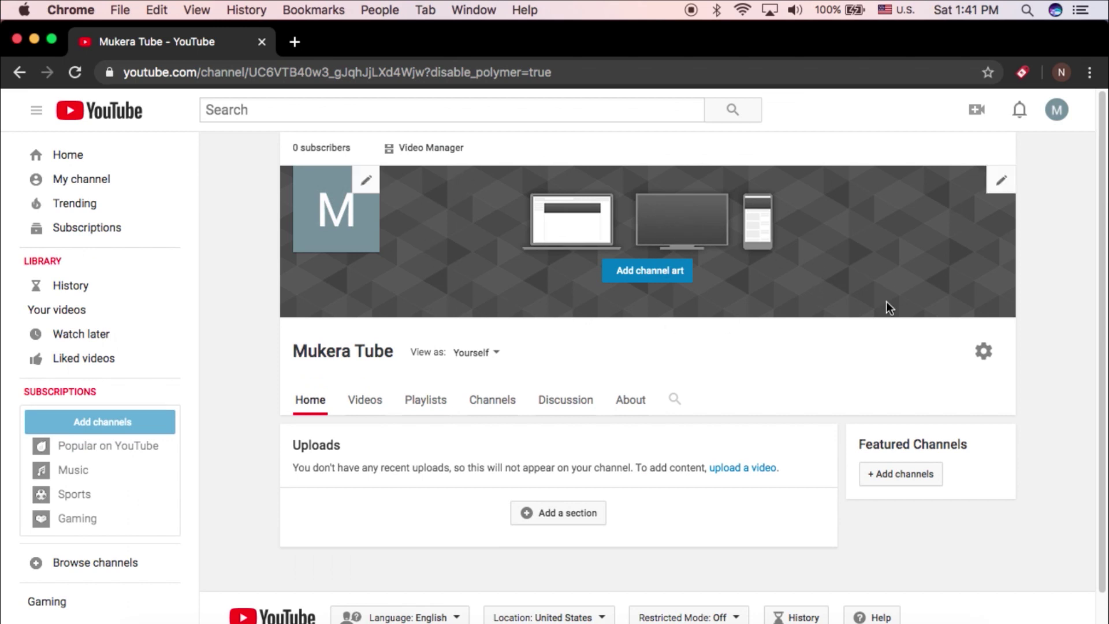
{"action": "mouse_move", "coordinate": [474, 268]}
{"action": "left_click", "coordinate": [656, 277]}
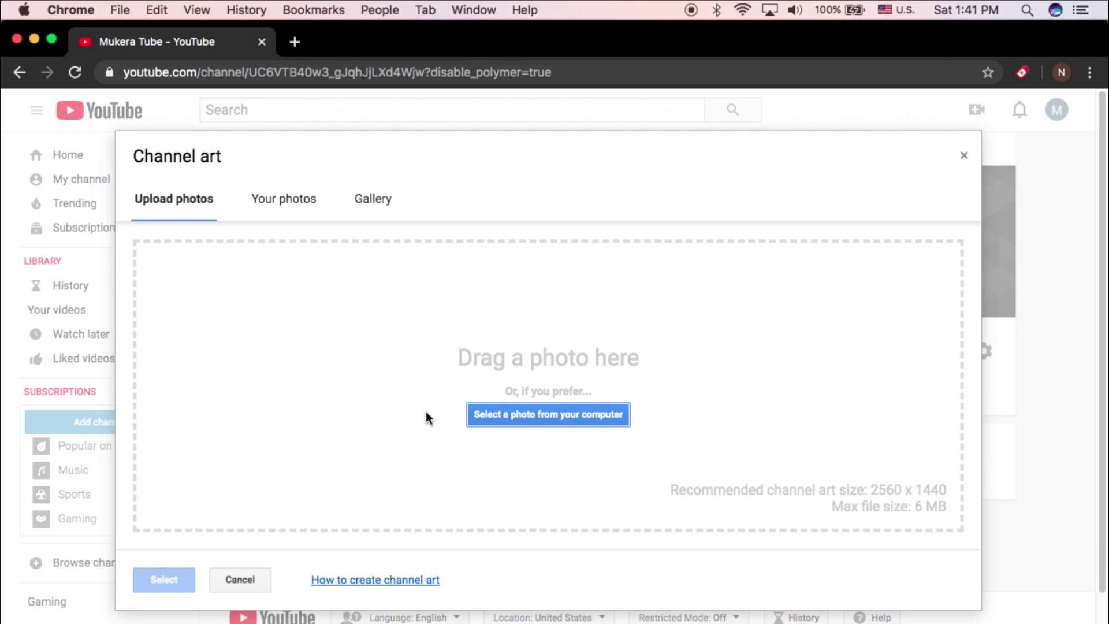
Pick the night city skyline photo from the gallery as the channel banner.
{"action": "left_click", "coordinate": [374, 205]}
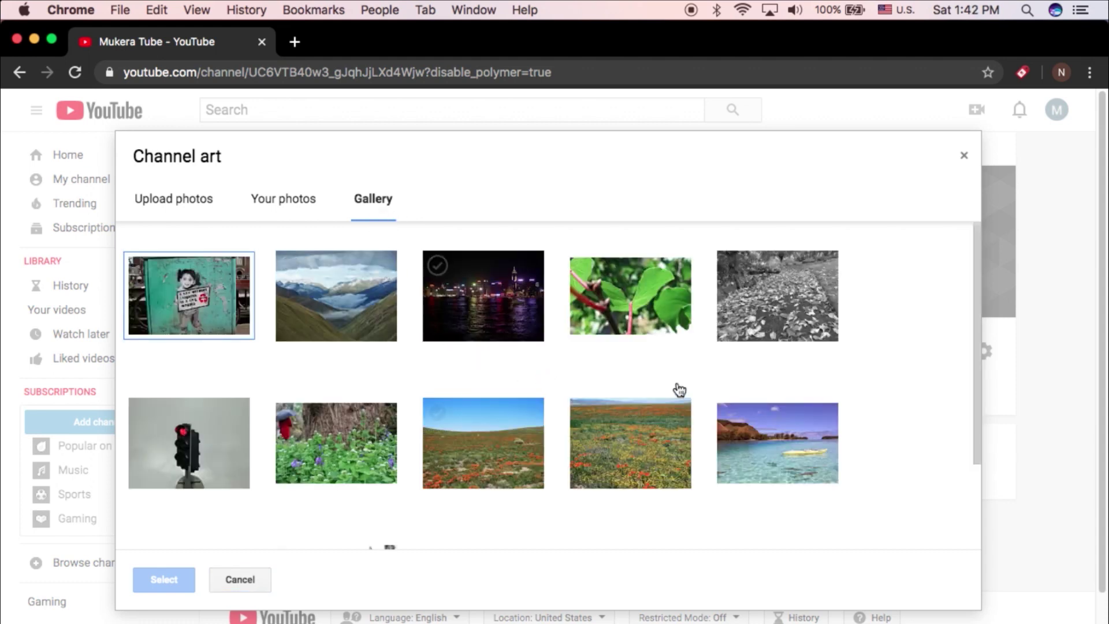
{"action": "left_click", "coordinate": [480, 293]}
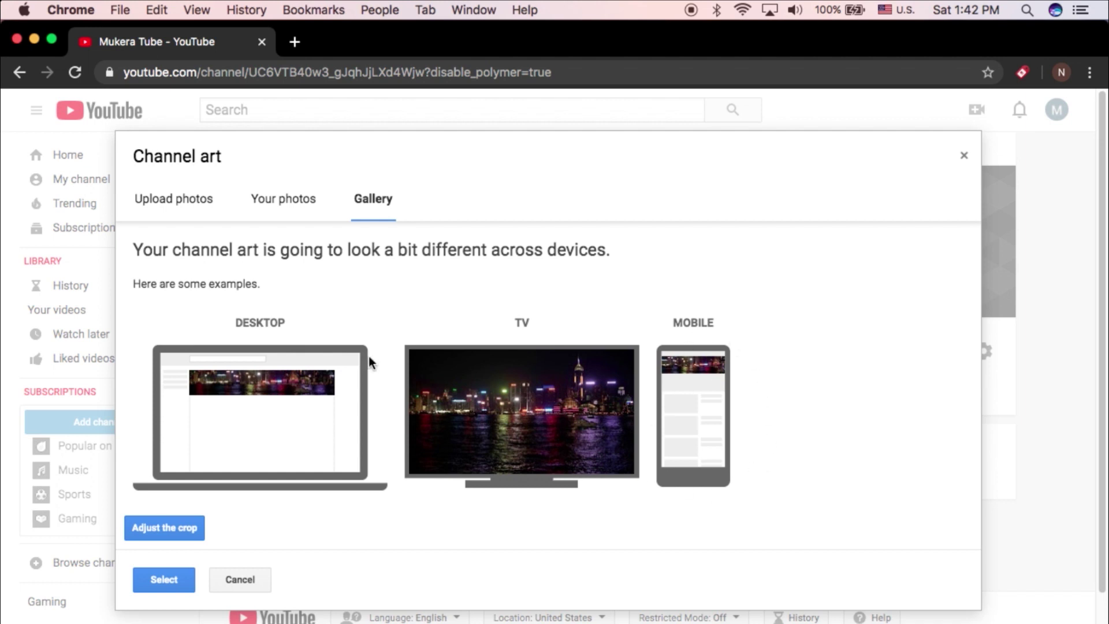
{"action": "left_click", "coordinate": [161, 580]}
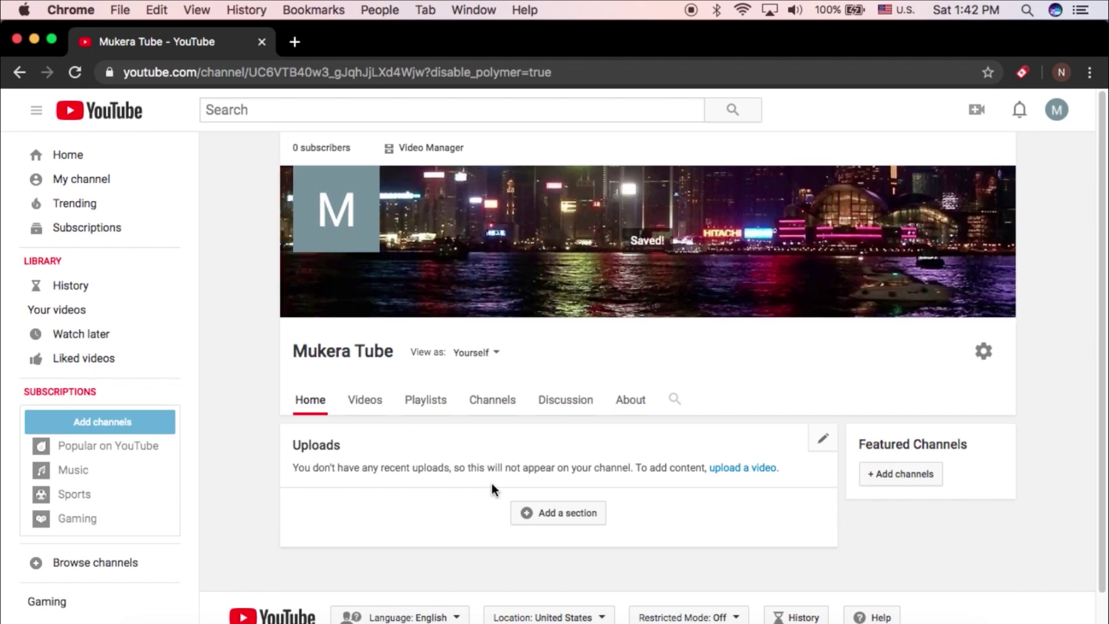
{"action": "mouse_move", "coordinate": [577, 225]}
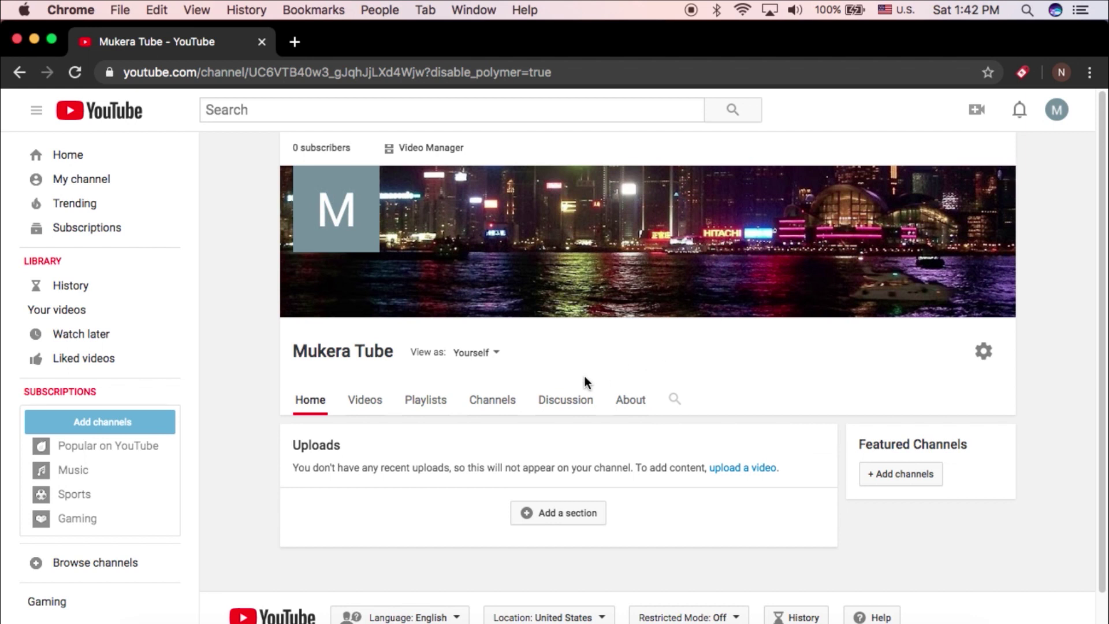
Choose to edit the channel icon from the avatar's pencil and confirm Edit.
{"action": "mouse_move", "coordinate": [365, 197]}
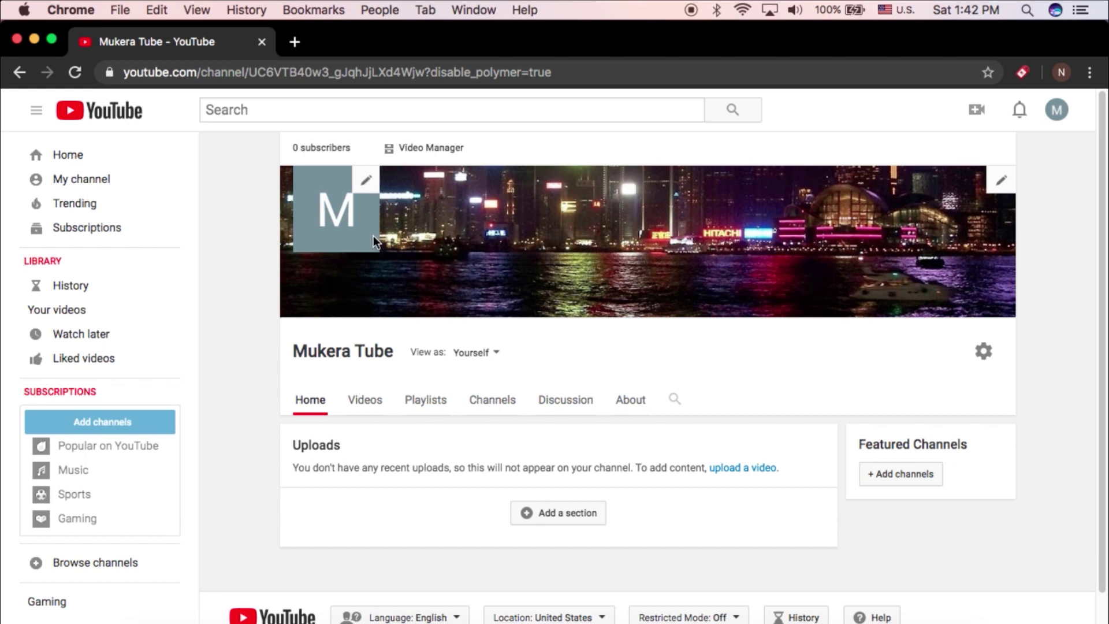
{"action": "left_click", "coordinate": [369, 181]}
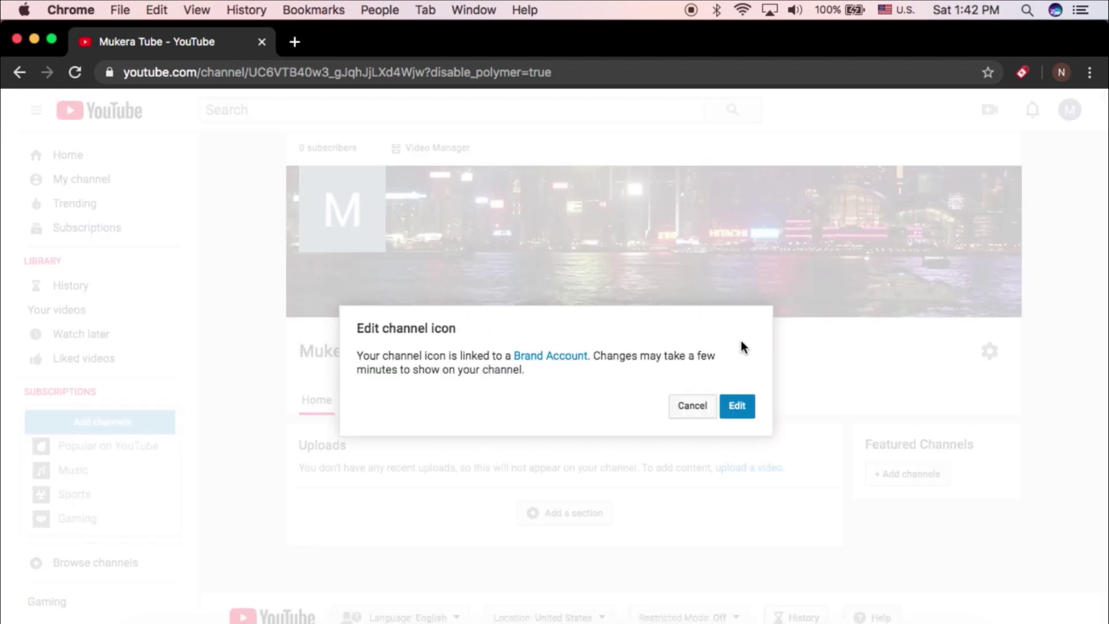
{"action": "left_click", "coordinate": [739, 406]}
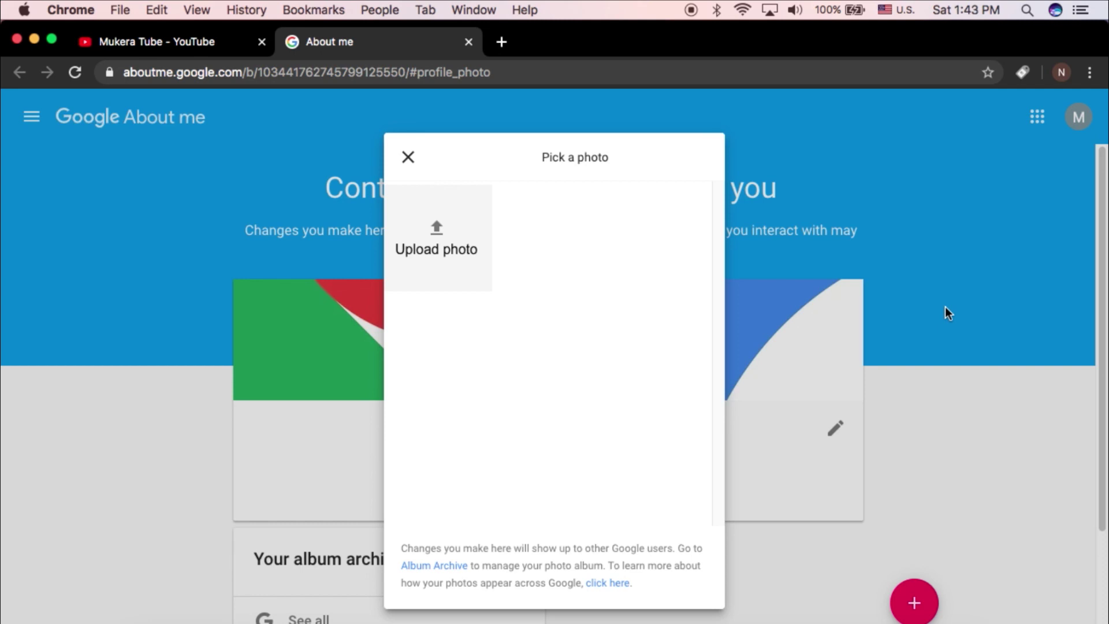
Upload download.jpeg as the profile photo, shift the crop slightly left, and save it.
{"action": "left_click", "coordinate": [435, 237]}
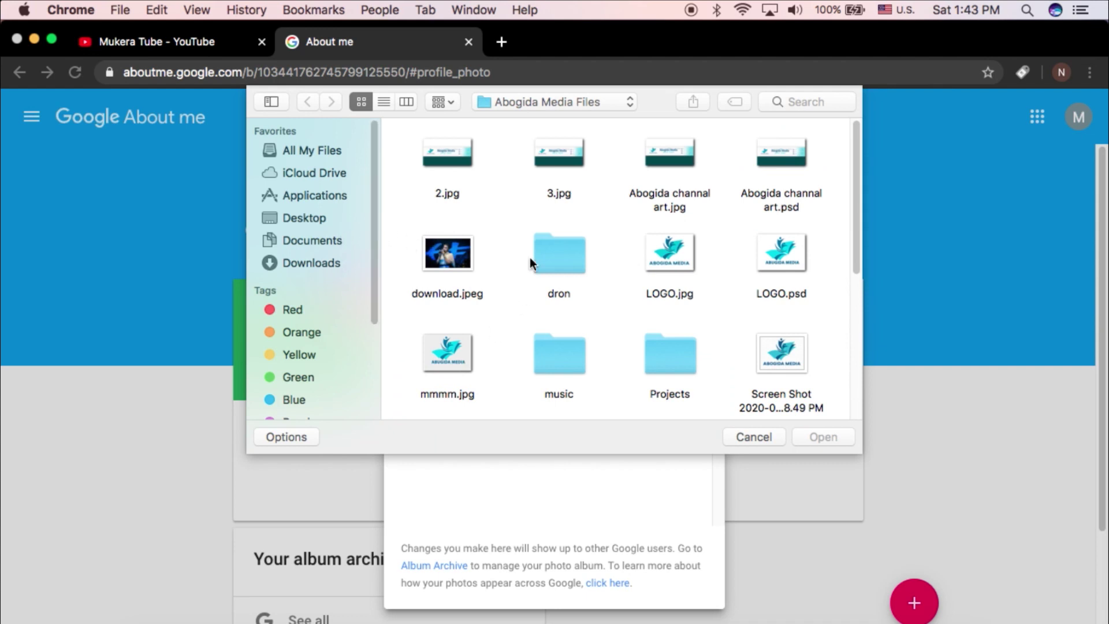
{"action": "left_click", "coordinate": [459, 255]}
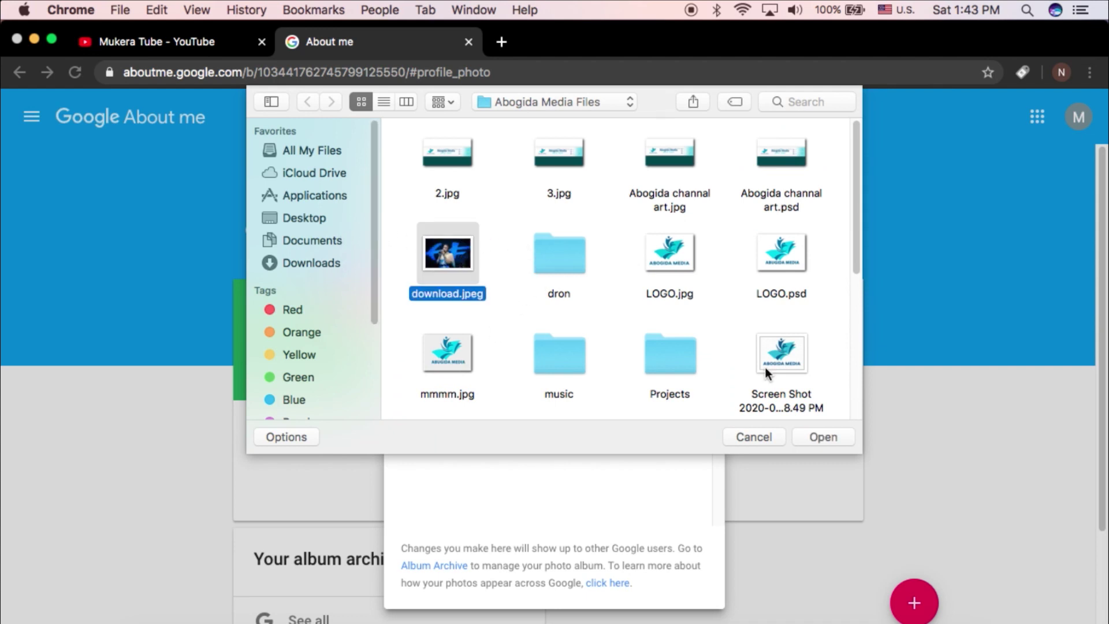
{"action": "left_click", "coordinate": [834, 434]}
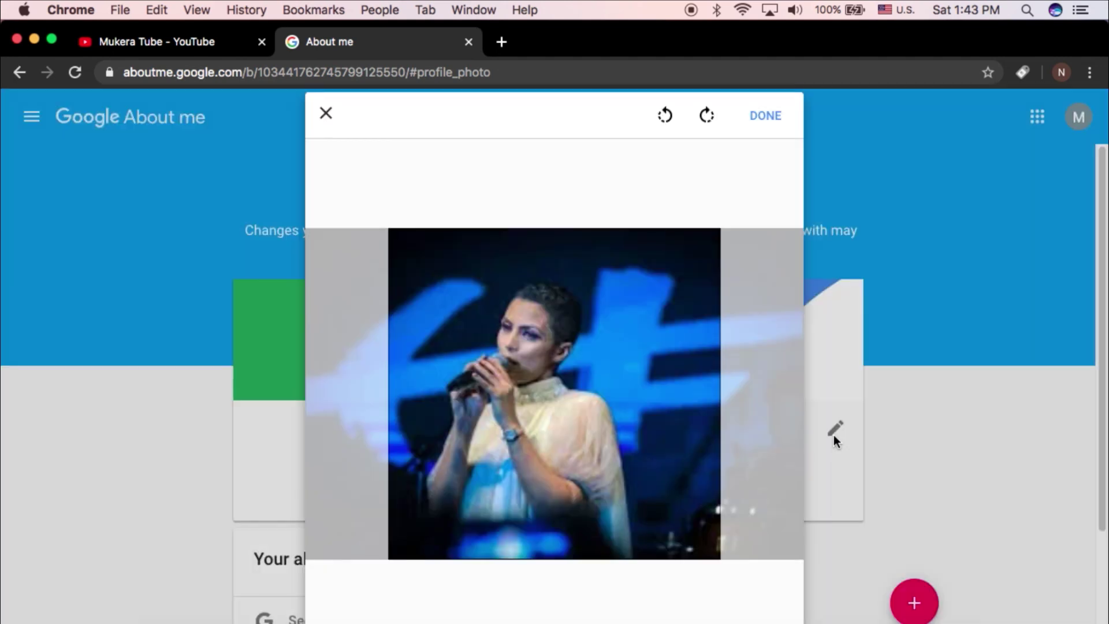
{"action": "left_click_drag", "start_coordinate": [549, 432], "coordinate": [519, 429]}
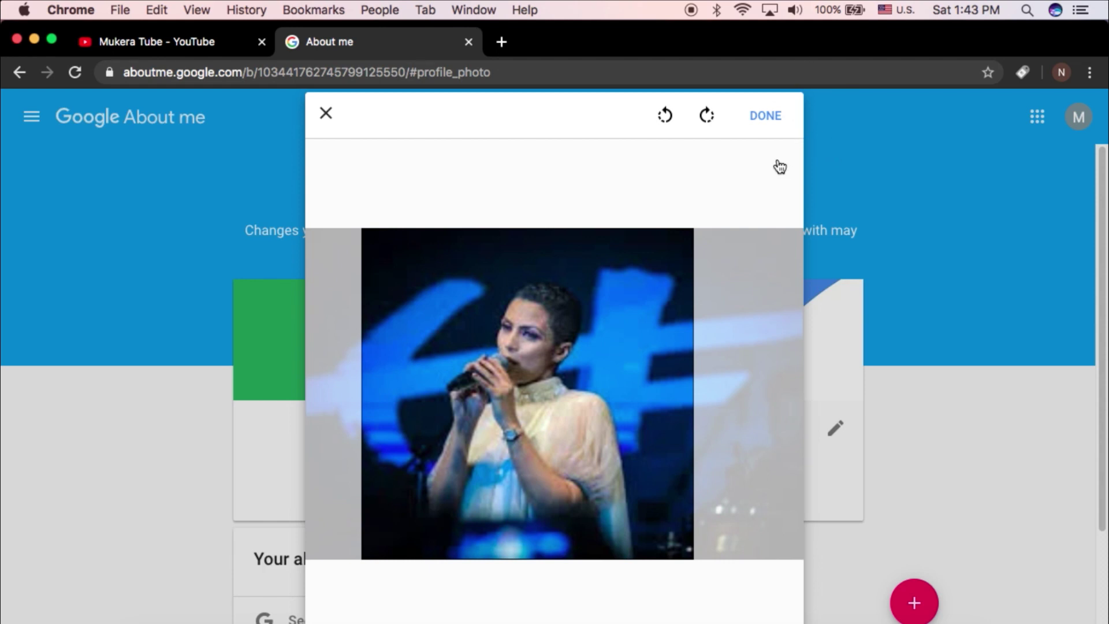
{"action": "left_click", "coordinate": [768, 116]}
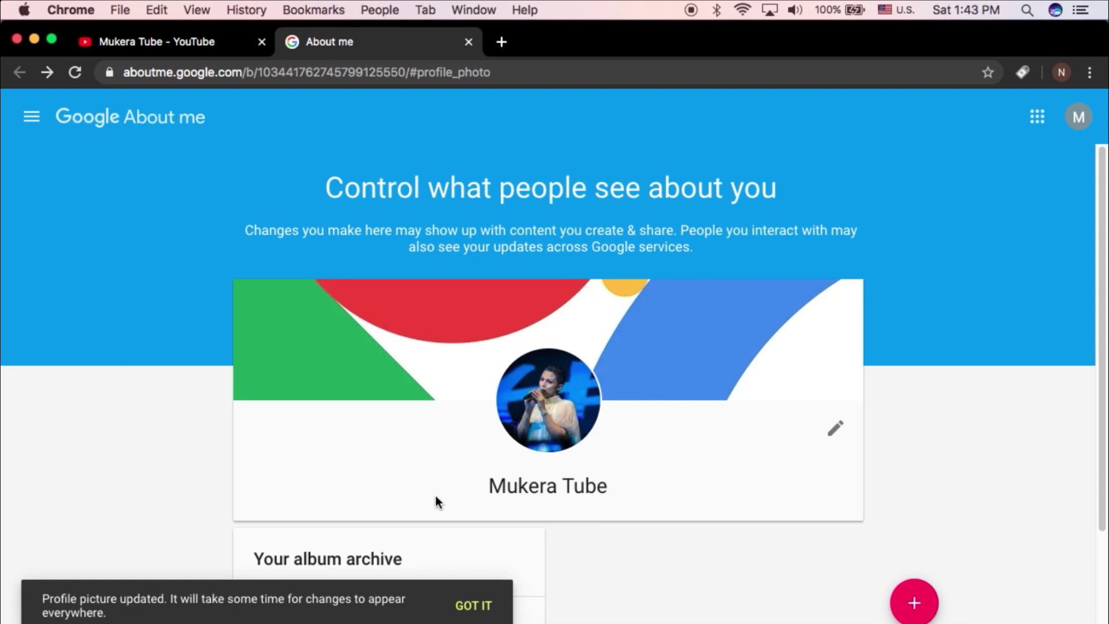
{"action": "left_click", "coordinate": [473, 606]}
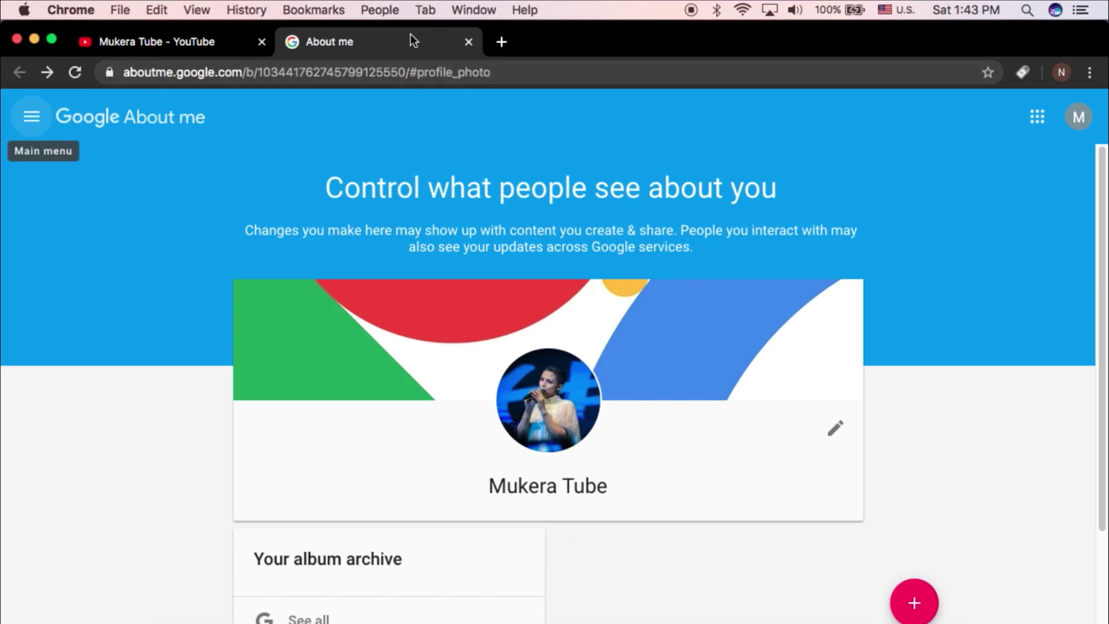
Close About me, reload the channel page to show the new photo, then enter YouTube Studio.
{"action": "left_click", "coordinate": [469, 42]}
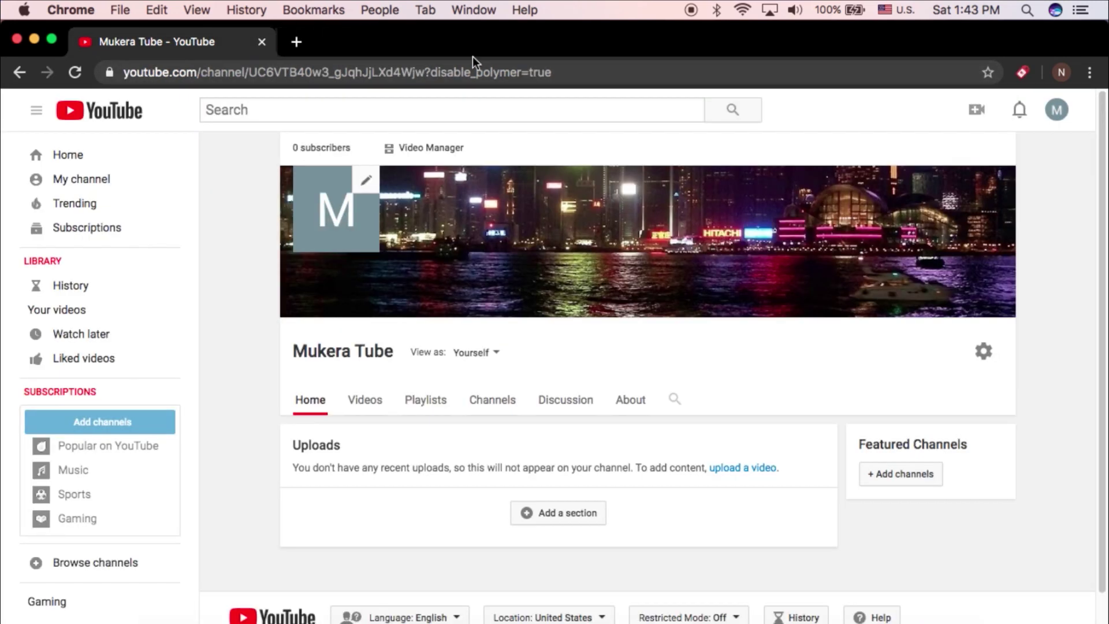
{"action": "left_click", "coordinate": [577, 76]}
{"action": "key", "text": "Return"}
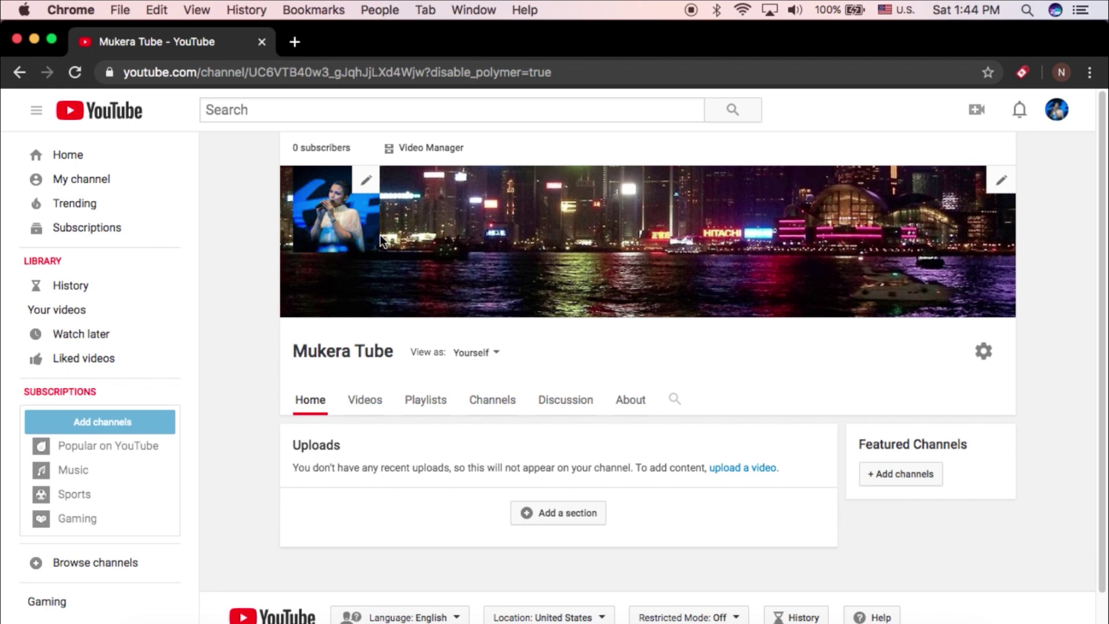
{"action": "left_click", "coordinate": [1056, 116]}
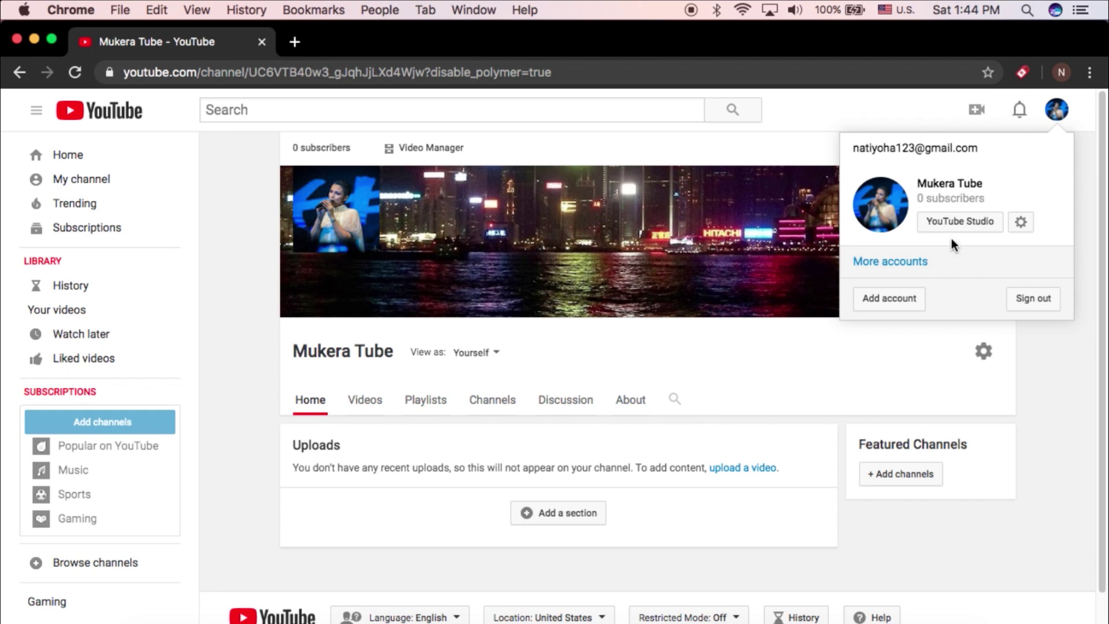
{"action": "left_click", "coordinate": [954, 223]}
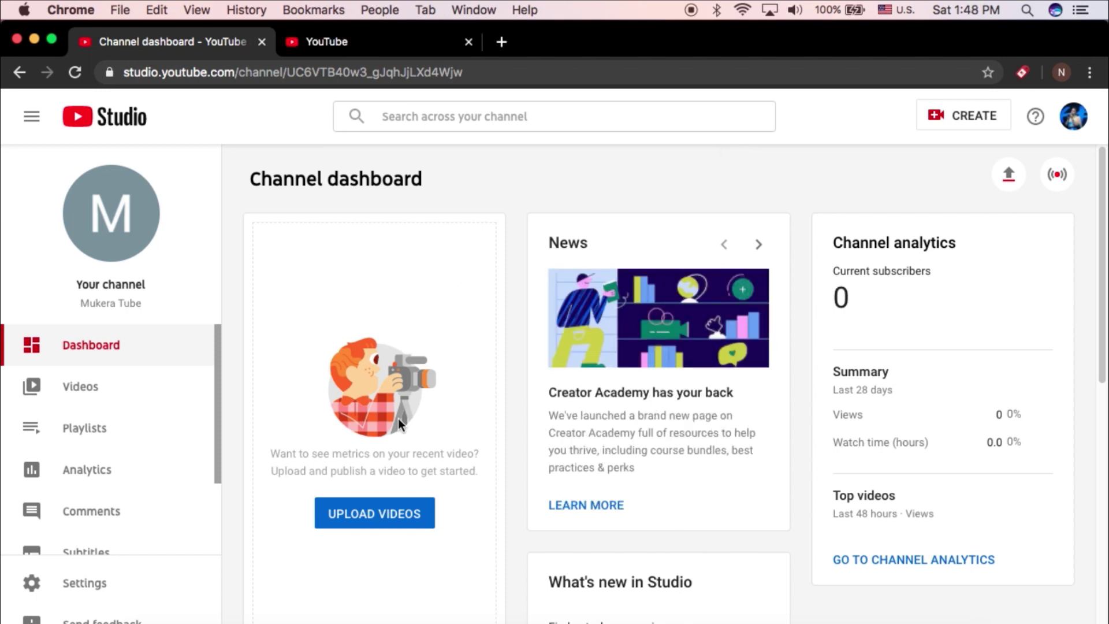
Under Settings > Channel > Feature eligibility, start verifying the account's phone number.
{"action": "left_click", "coordinate": [83, 586]}
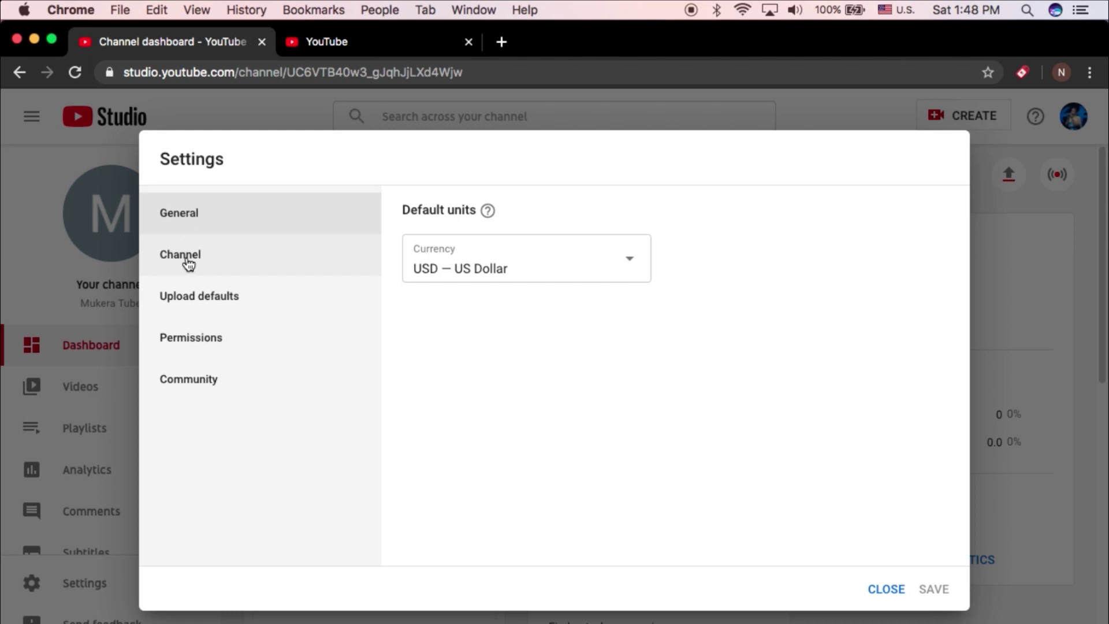
{"action": "left_click", "coordinate": [188, 264]}
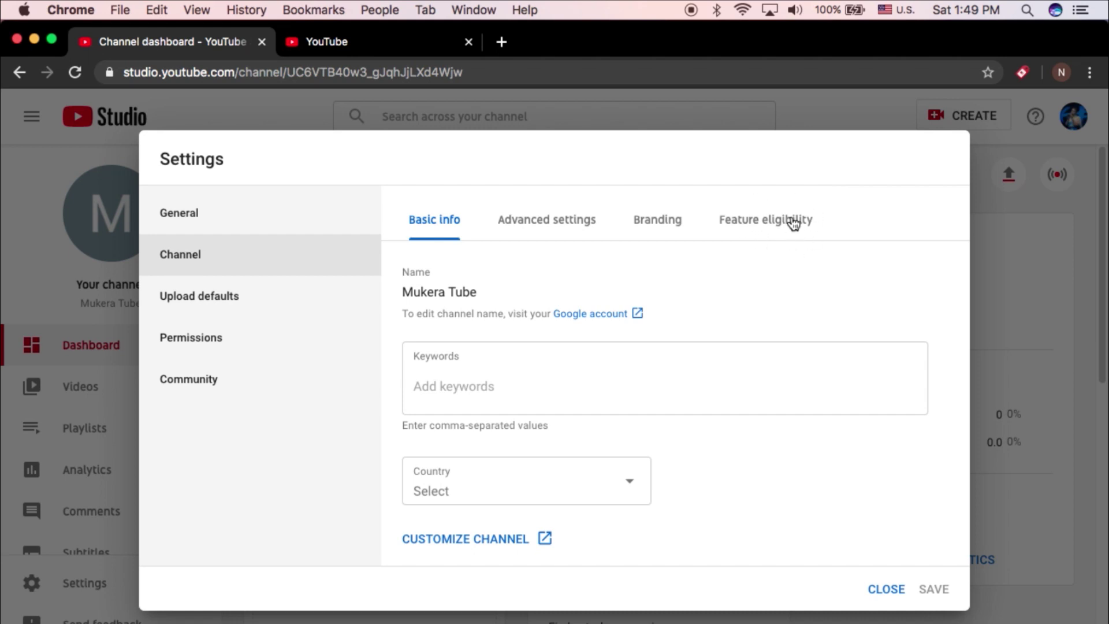
{"action": "left_click", "coordinate": [786, 223]}
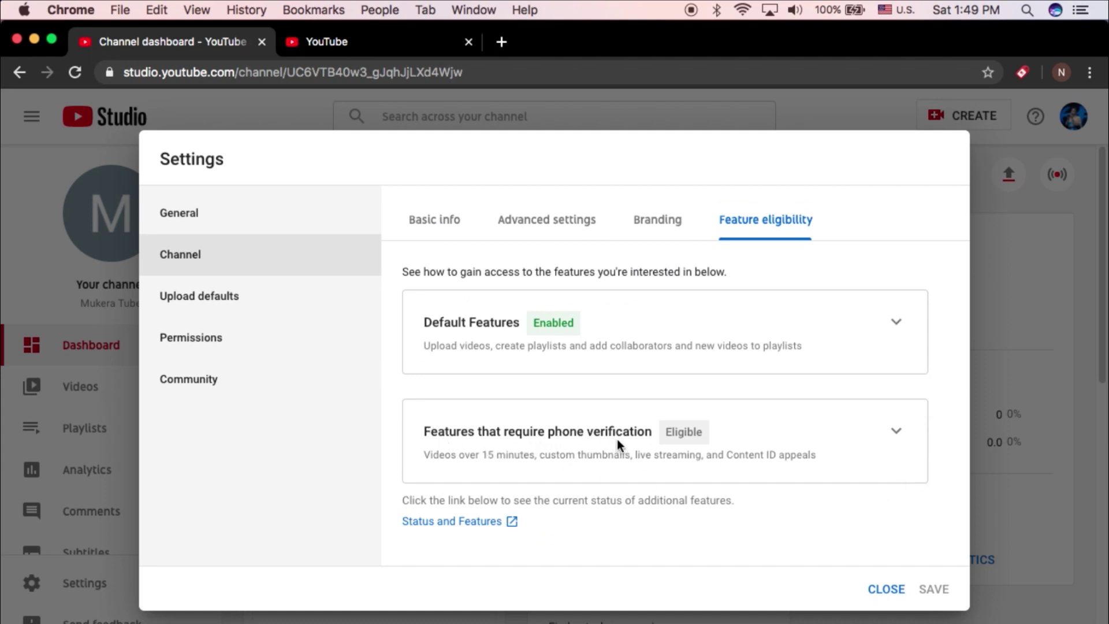
{"action": "left_click", "coordinate": [896, 434]}
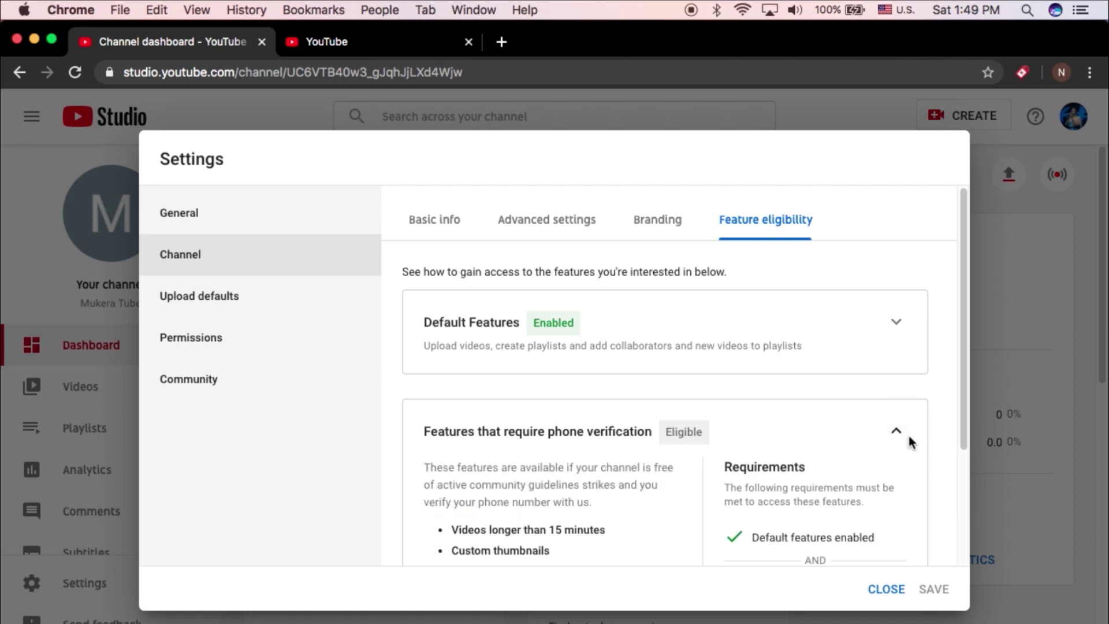
{"action": "scroll", "coordinate": [923, 445], "scroll_direction": "down", "scroll_amount": 3}
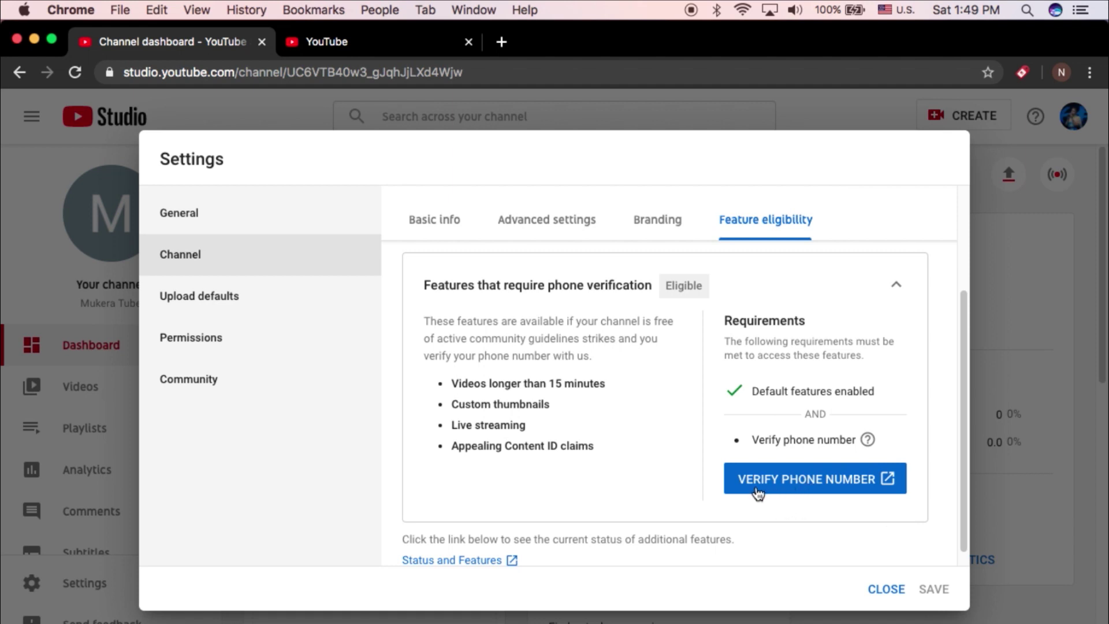
{"action": "left_click", "coordinate": [815, 492]}
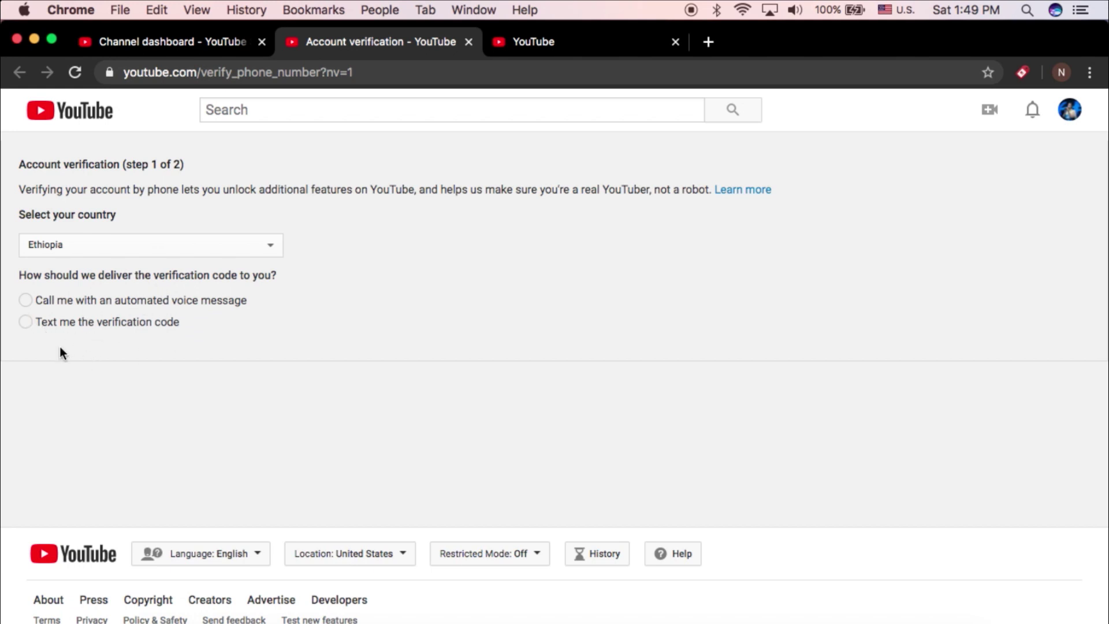
Verify the account by text message, entering the phone number and then the 6-digit code received.
{"action": "left_click", "coordinate": [26, 324]}
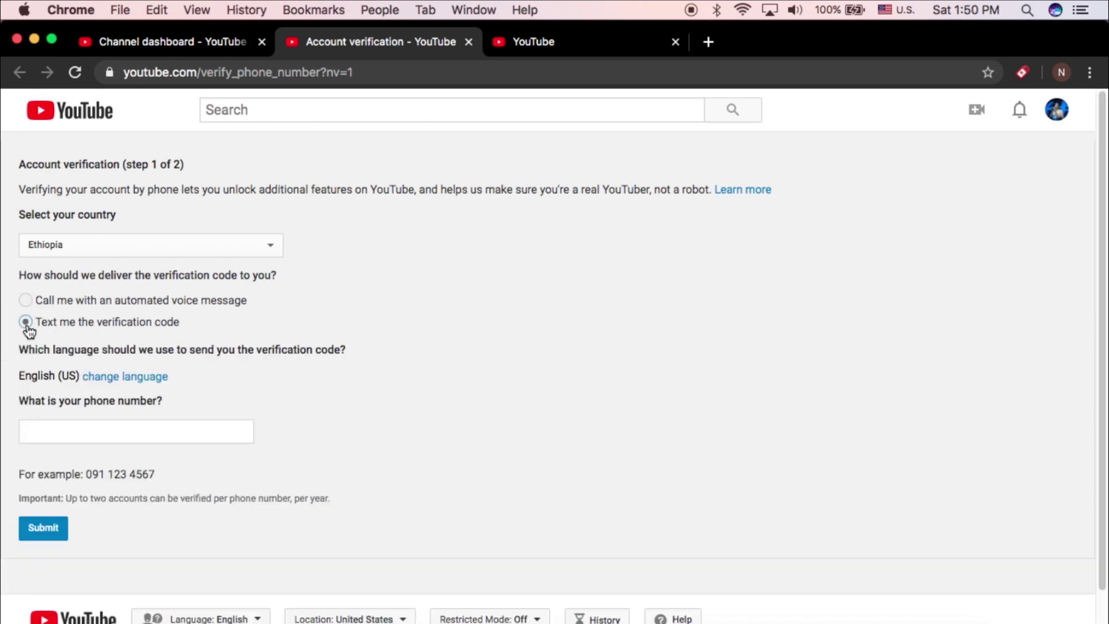
{"action": "left_click", "coordinate": [553, 395]}
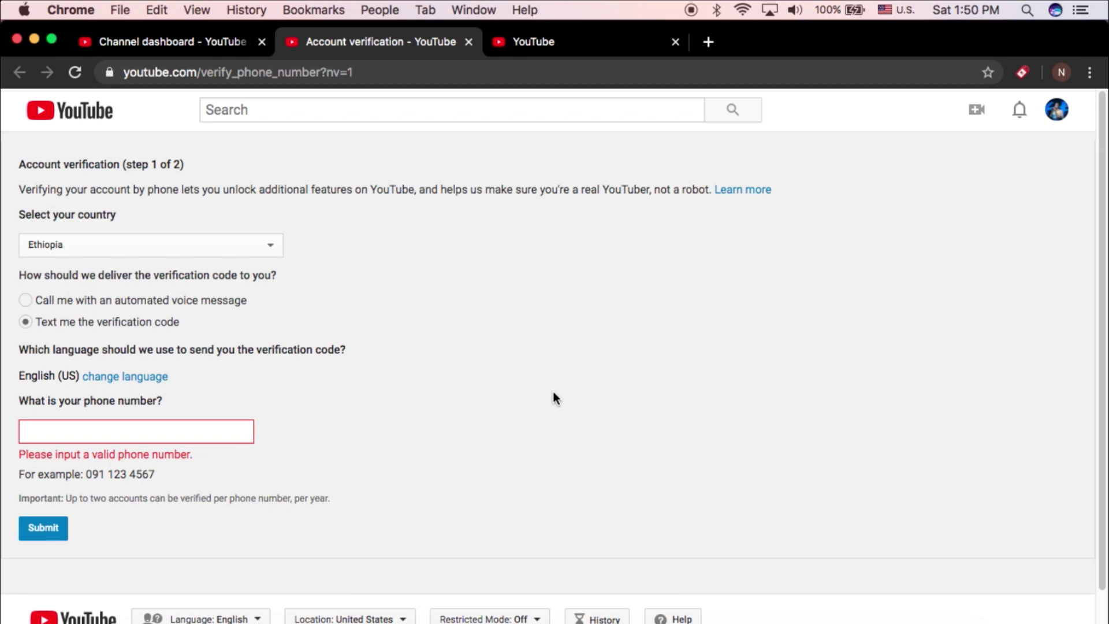
{"action": "key", "text": "Tab"}
{"action": "type", "text": "090"}
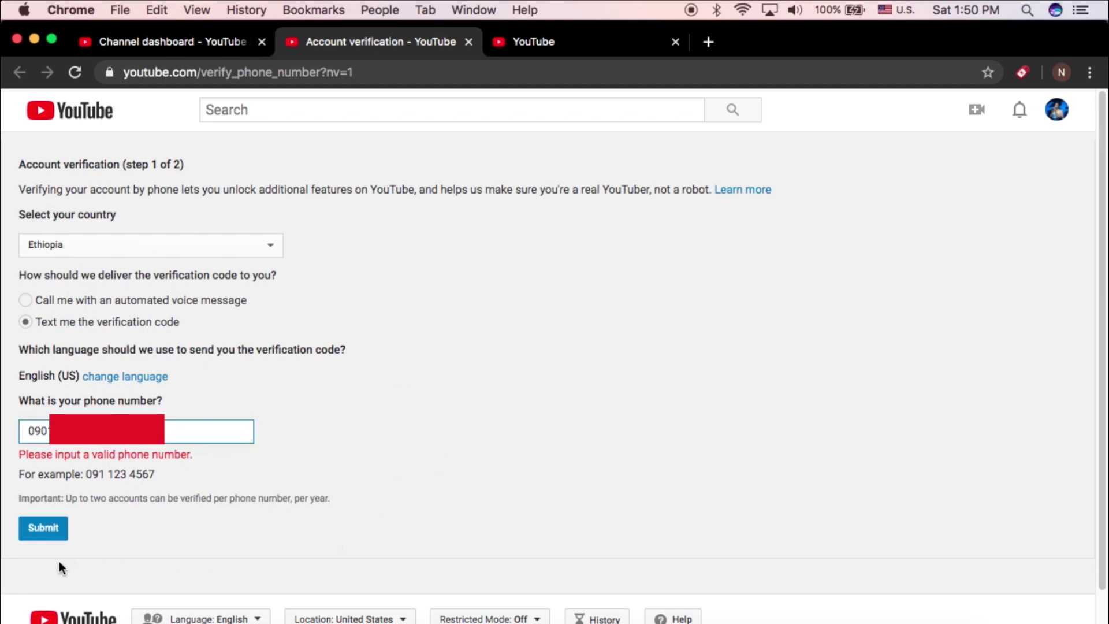
{"action": "left_click", "coordinate": [45, 533]}
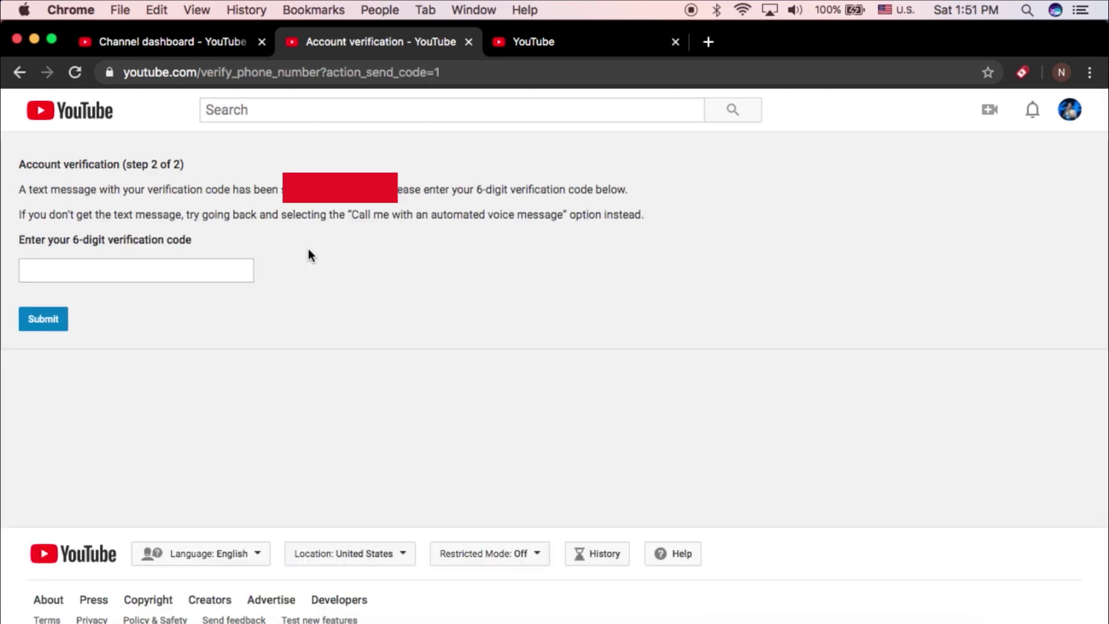
{"action": "left_click", "coordinate": [80, 268]}
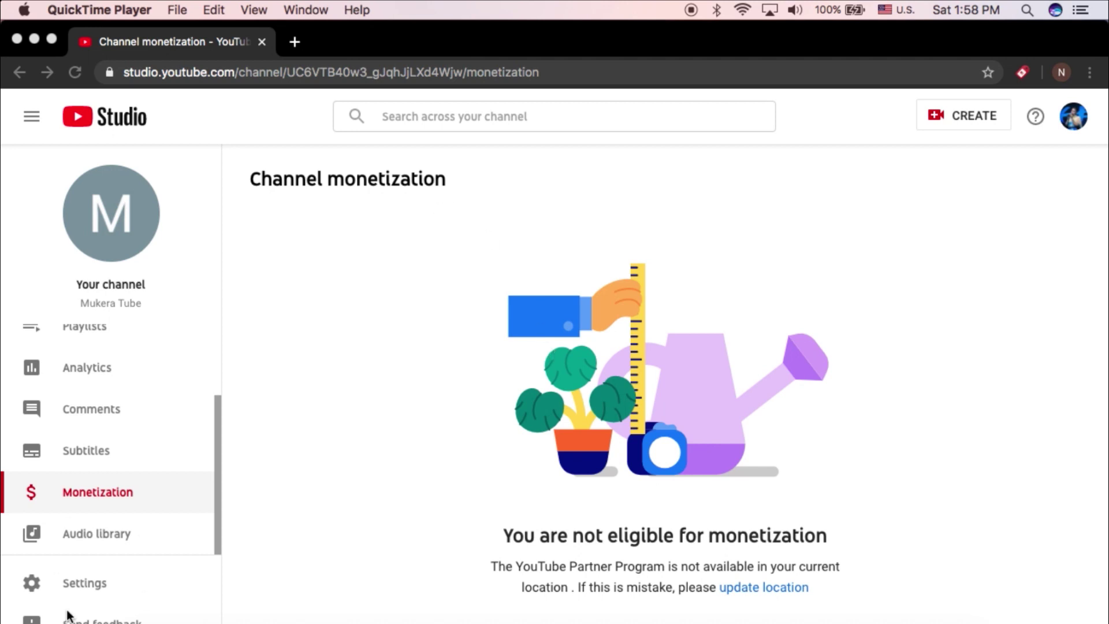
Open the legacy Advanced channel settings page via Studio Settings > Channel > Advanced settings.
{"action": "left_click", "coordinate": [77, 586]}
{"action": "left_click", "coordinate": [79, 586]}
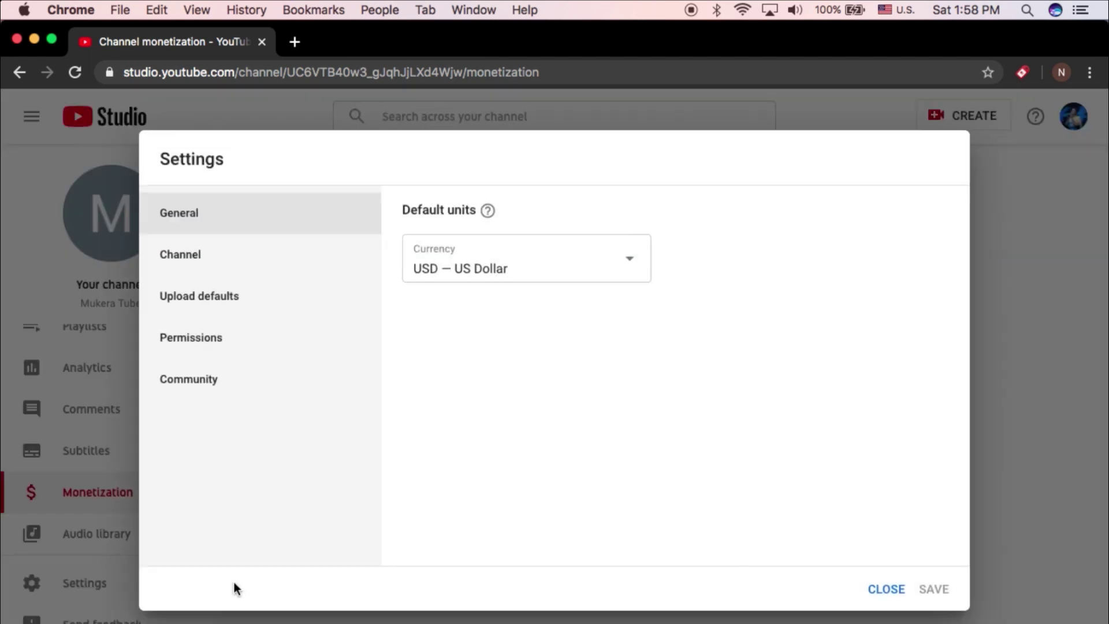
{"action": "left_click", "coordinate": [189, 264]}
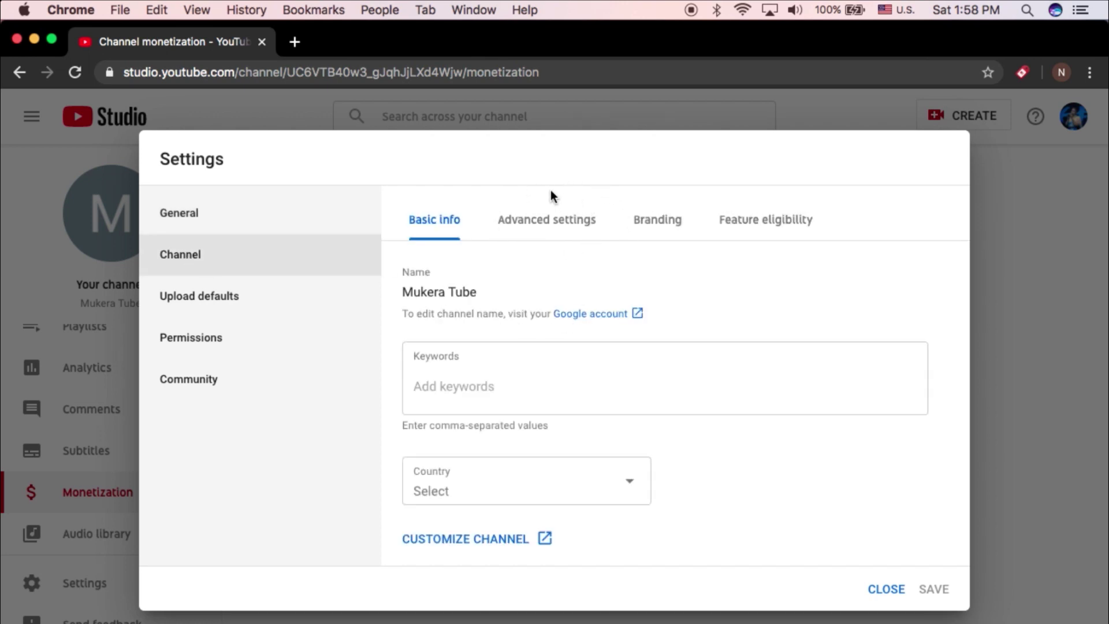
{"action": "left_click", "coordinate": [547, 224]}
{"action": "left_click_drag", "start_coordinate": [959, 266], "coordinate": [965, 425]}
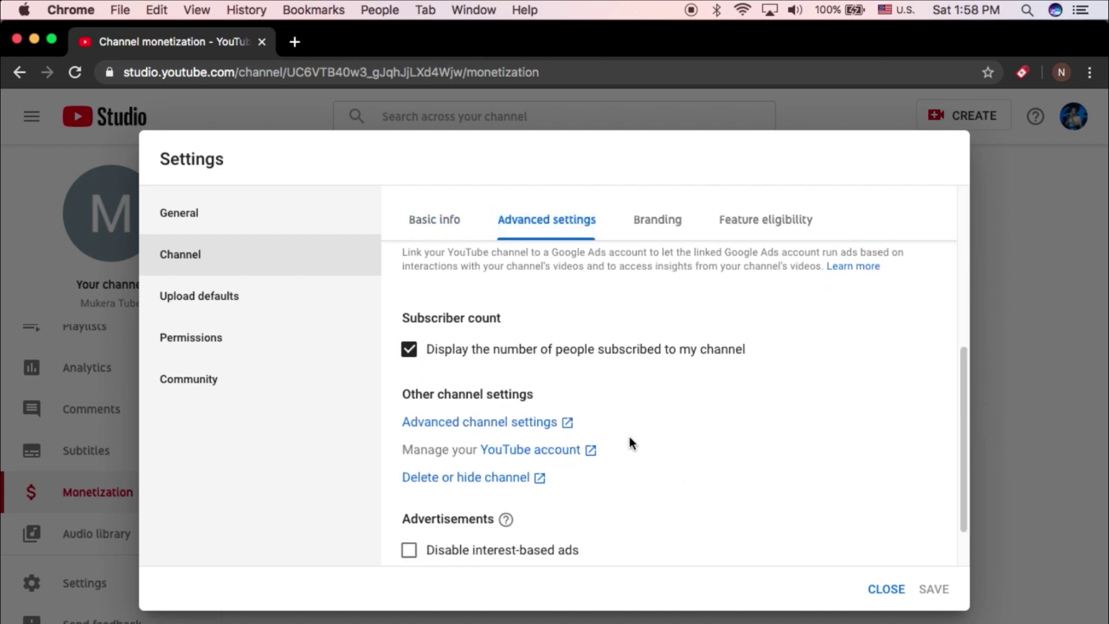
{"action": "left_click", "coordinate": [529, 421]}
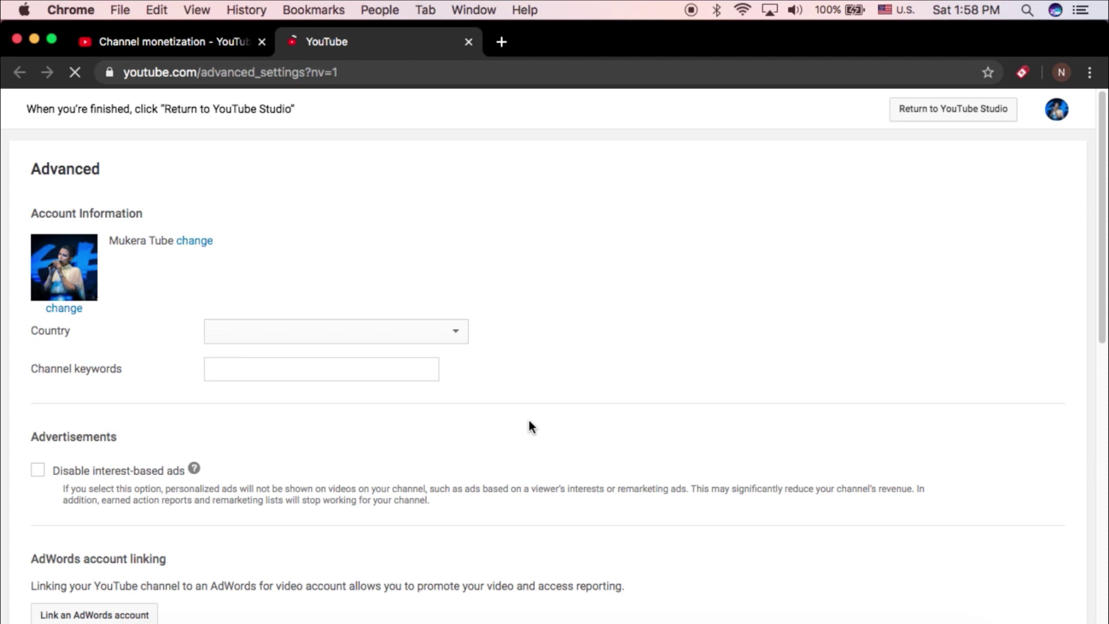
Choose Kenya as the channel country from the Country dropdown.
{"action": "left_click_drag", "start_coordinate": [33, 335], "coordinate": [77, 338]}
{"action": "left_click", "coordinate": [35, 334]}
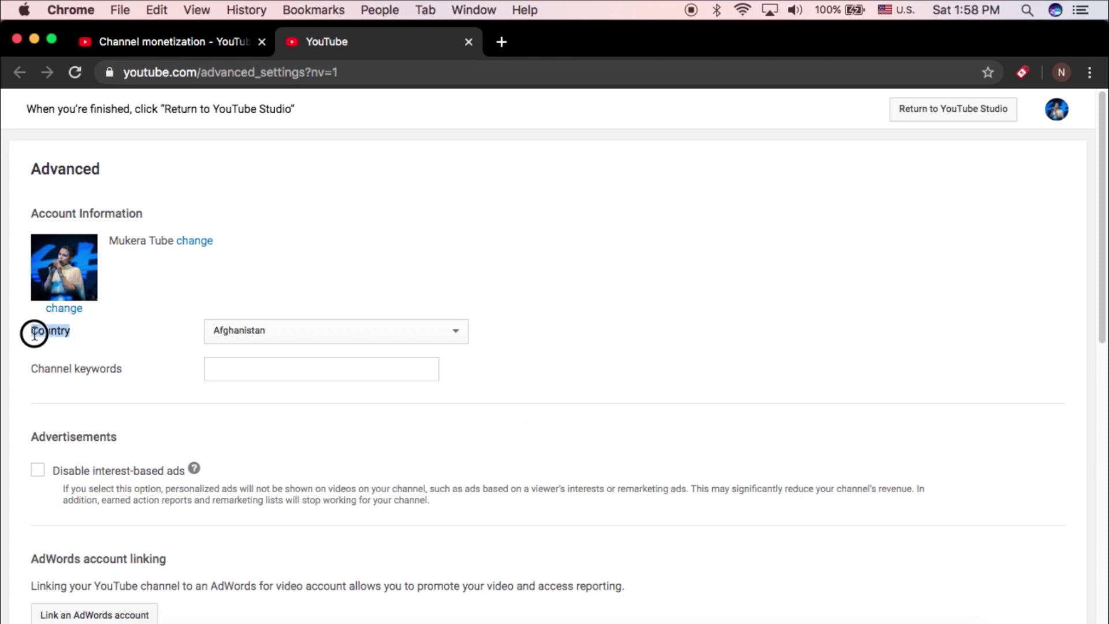
{"action": "left_click", "coordinate": [387, 336]}
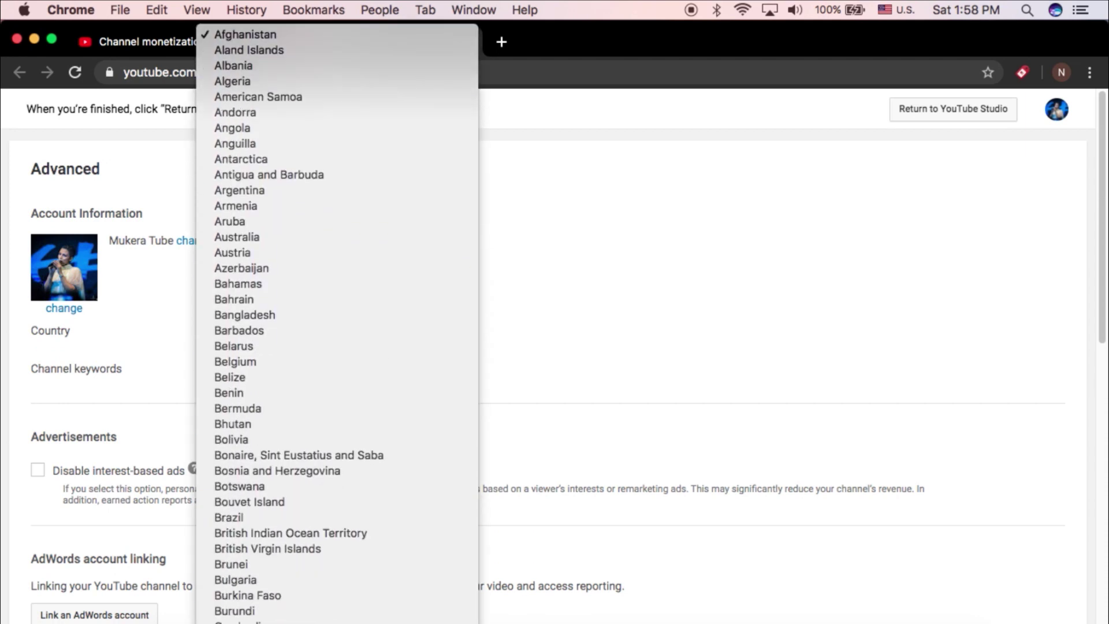
{"action": "scroll", "coordinate": [338, 324], "scroll_direction": "down", "scroll_amount": 10}
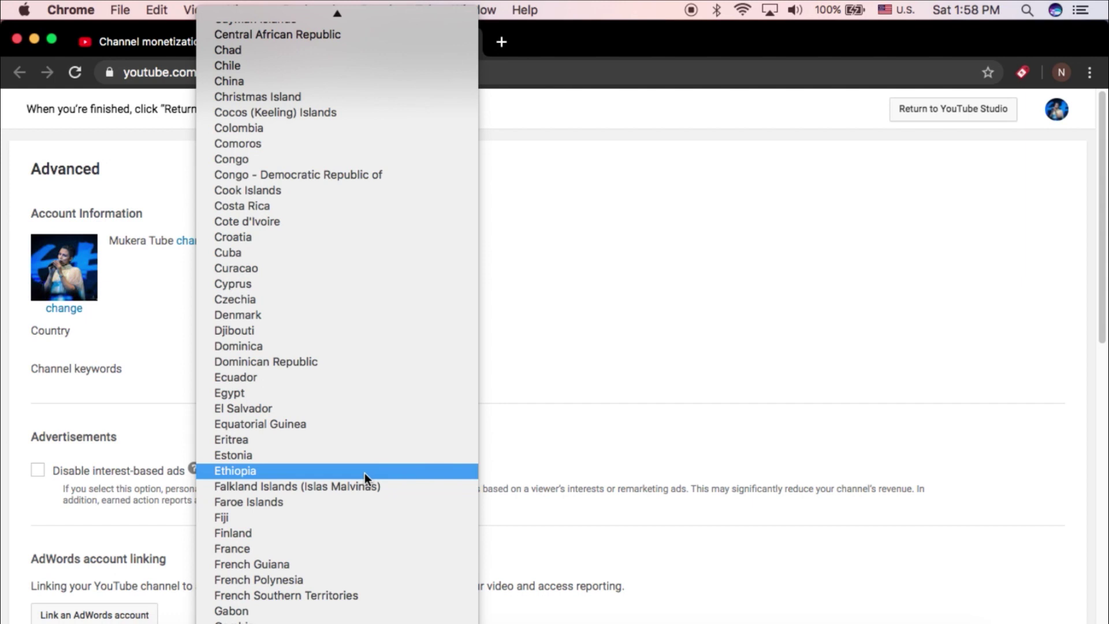
{"action": "scroll", "coordinate": [367, 456], "scroll_direction": "up", "scroll_amount": 8}
{"action": "scroll", "coordinate": [369, 442], "scroll_direction": "down", "scroll_amount": 2}
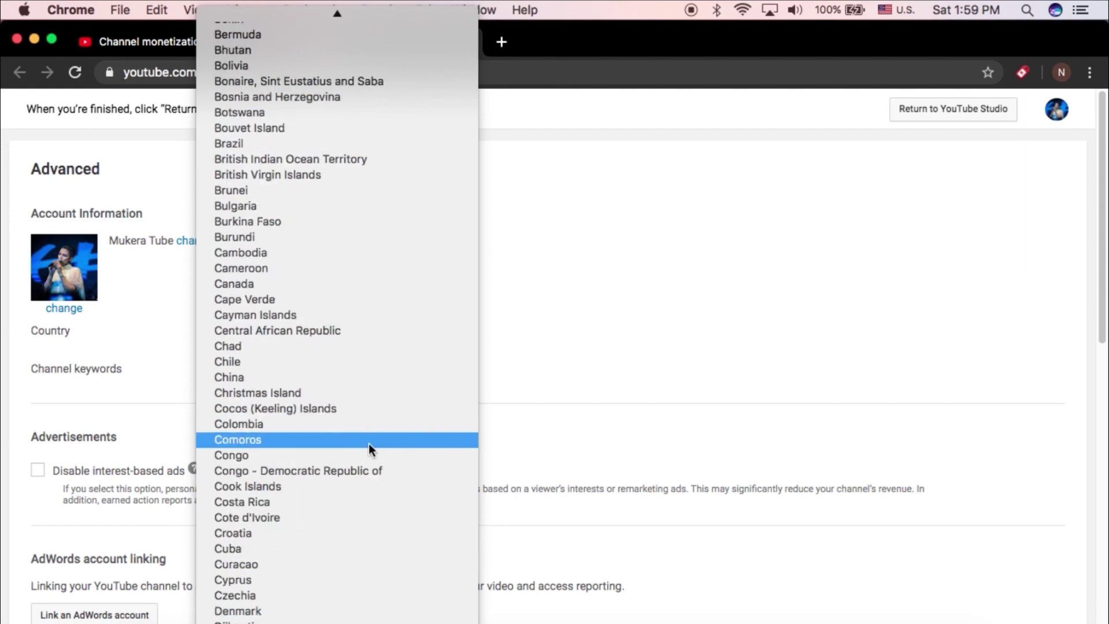
{"action": "scroll", "coordinate": [368, 442], "scroll_direction": "up", "scroll_amount": 10}
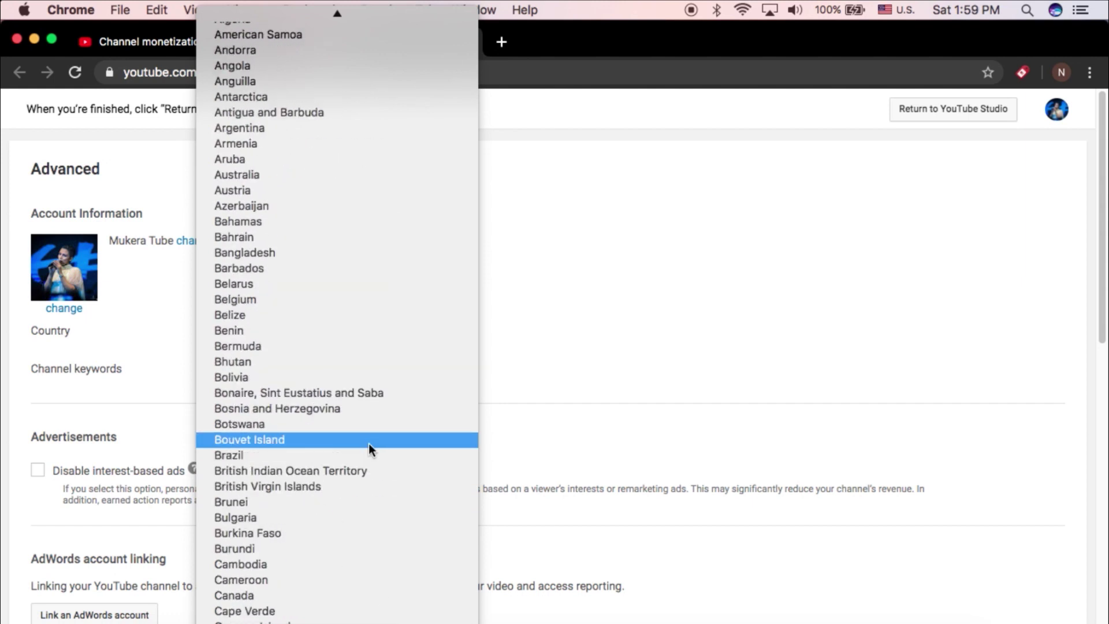
{"action": "scroll", "coordinate": [368, 442], "scroll_direction": "down", "scroll_amount": 20}
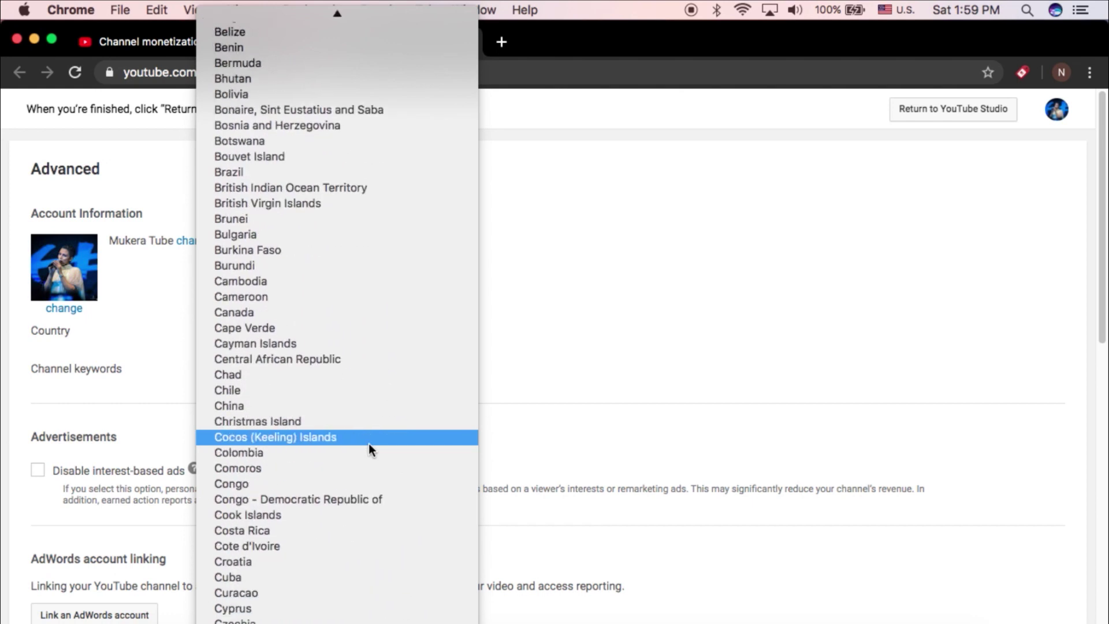
{"action": "left_click", "coordinate": [288, 172]}
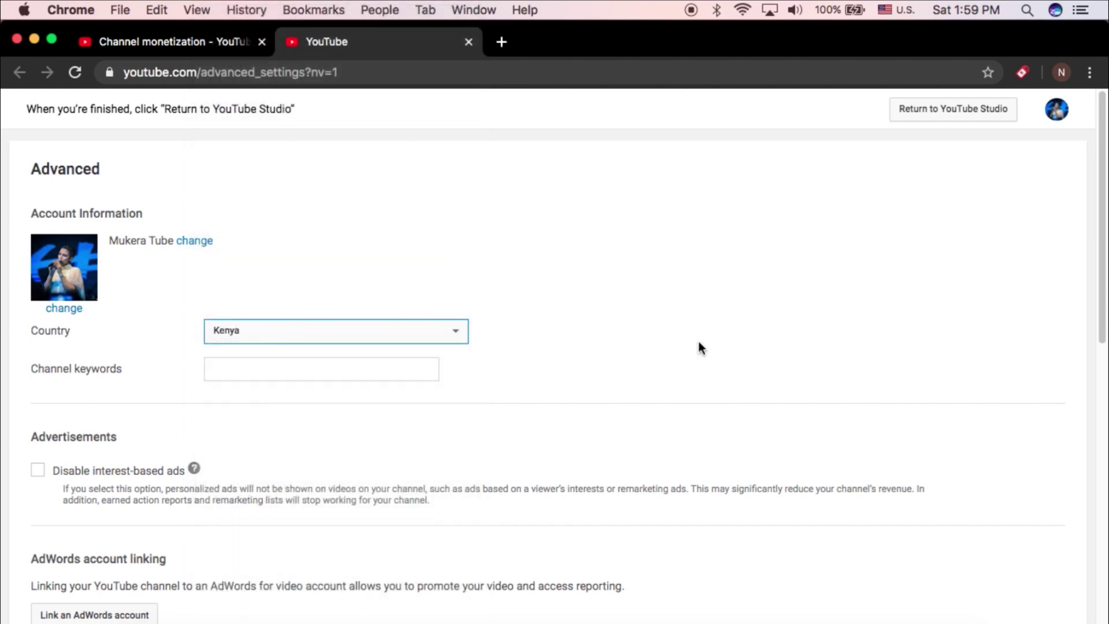
Save the advanced channel settings and close the YouTube tab.
{"action": "scroll", "coordinate": [750, 346], "scroll_direction": "down", "scroll_amount": 6}
{"action": "scroll", "coordinate": [808, 364], "scroll_direction": "down", "scroll_amount": 5}
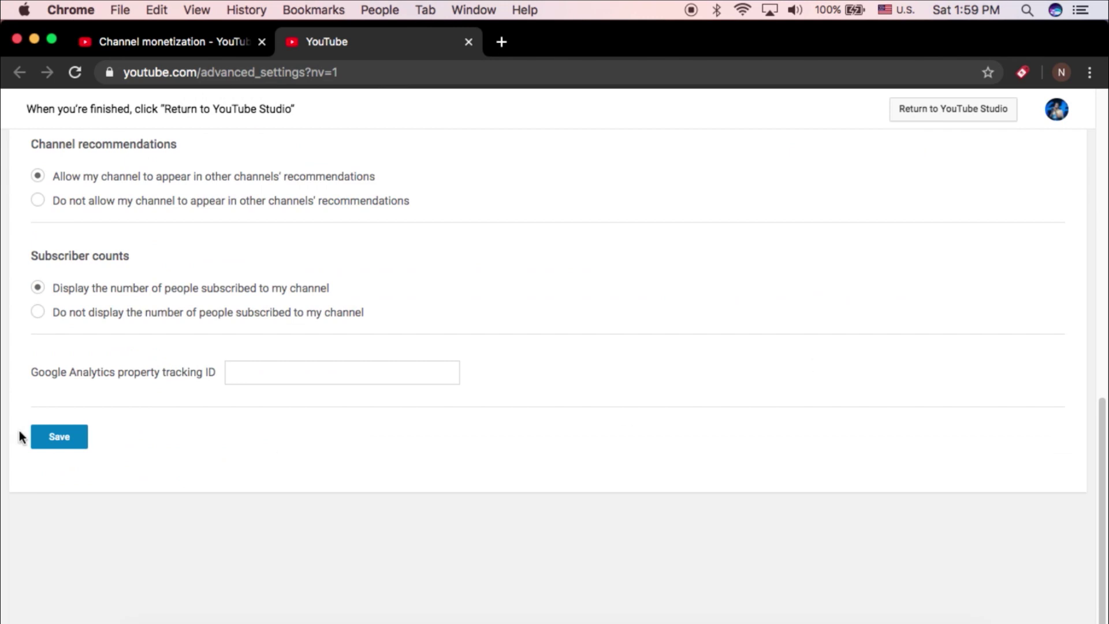
{"action": "left_click", "coordinate": [68, 439]}
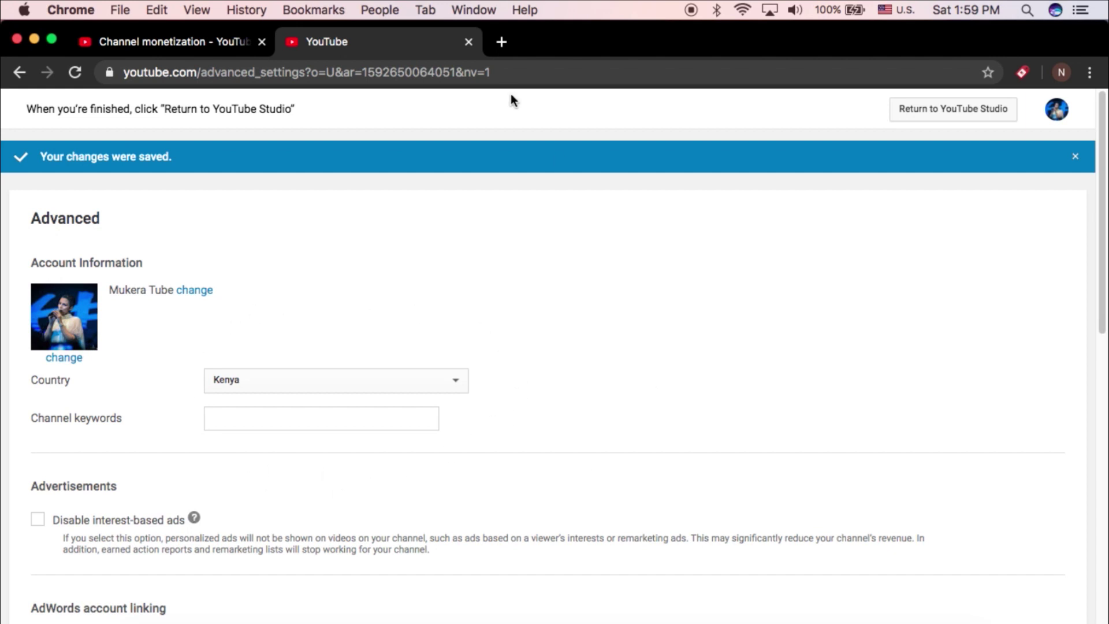
{"action": "left_click", "coordinate": [468, 42]}
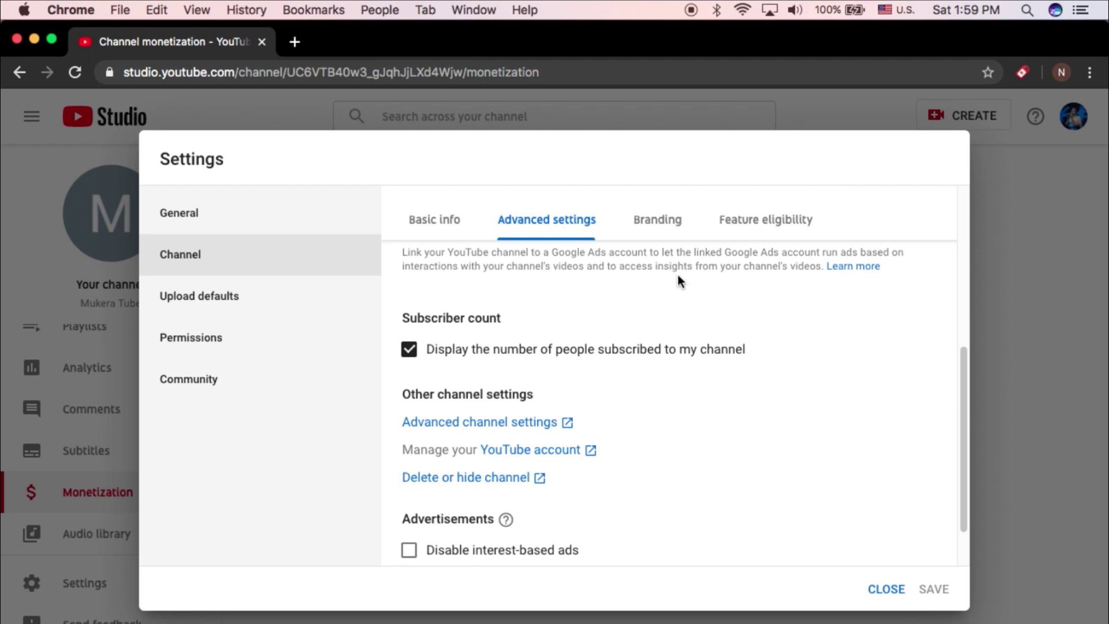